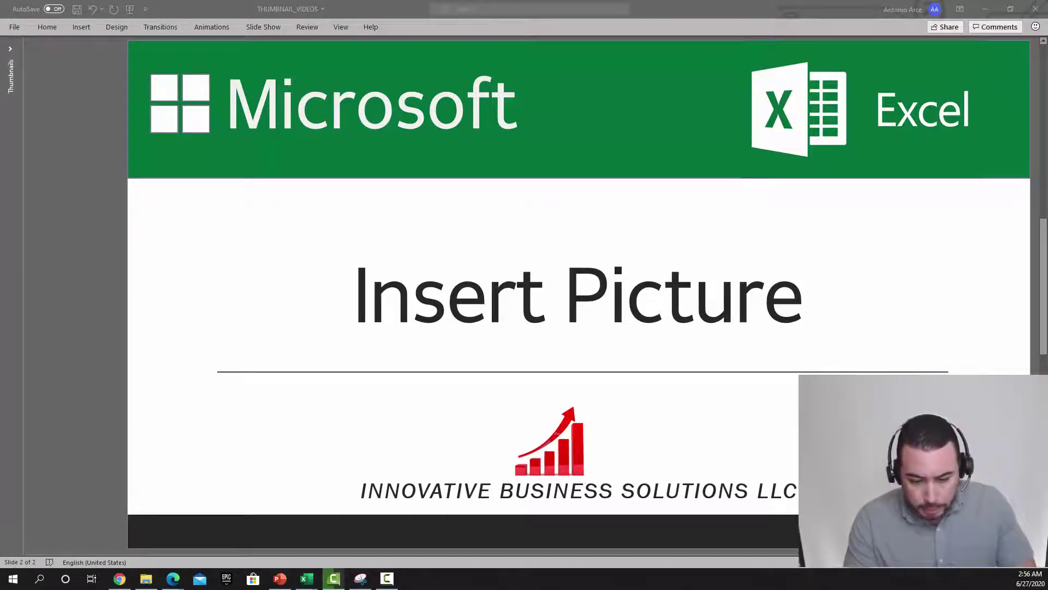
Step: Switch from the PowerPoint title slide to the B_Pictures workbook in Excel
left_click(307, 578)
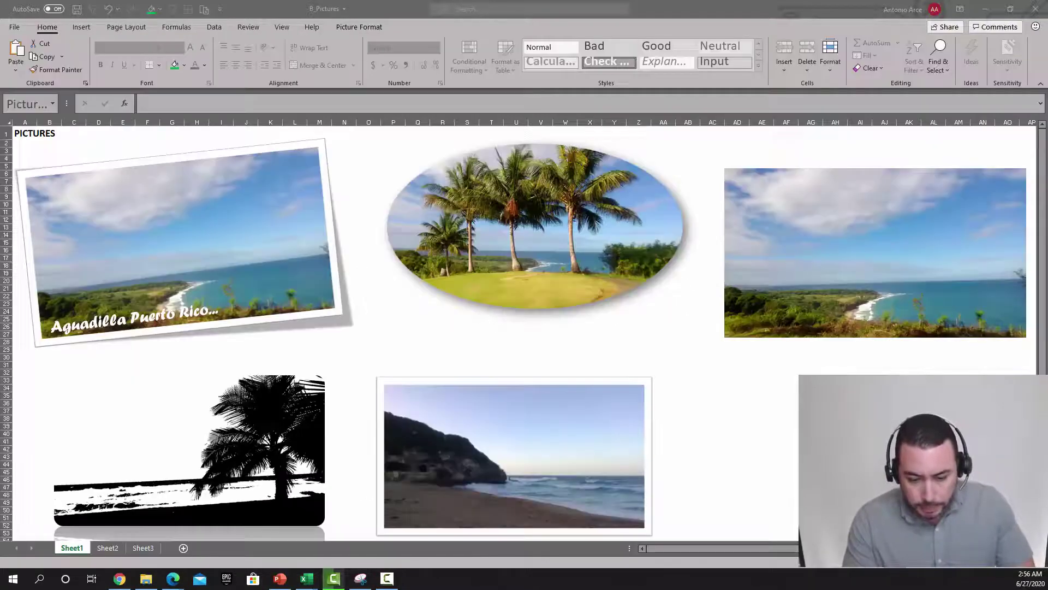
left_click(693, 352)
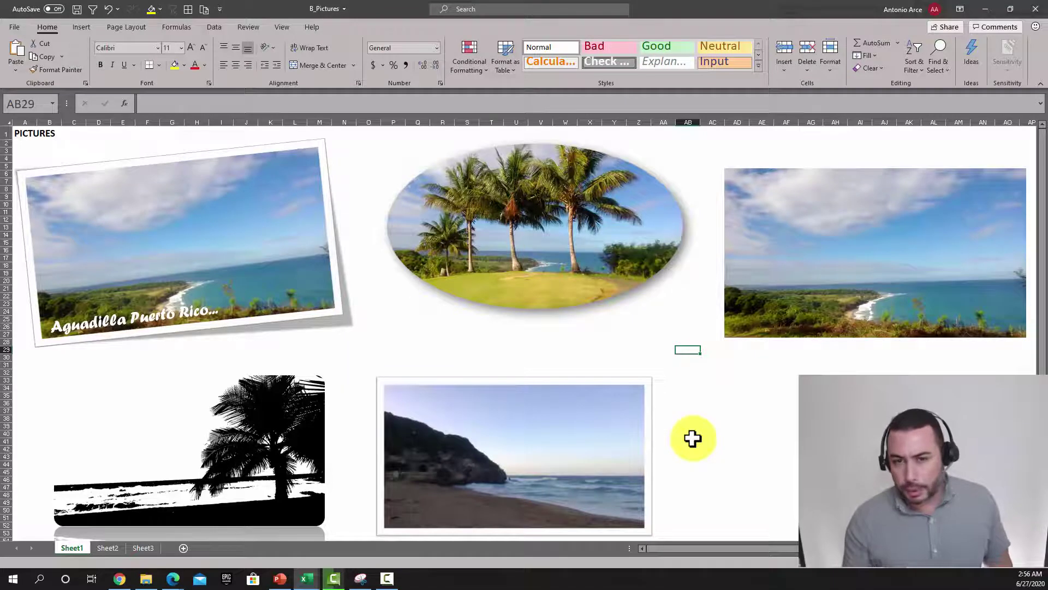
left_click(286, 268)
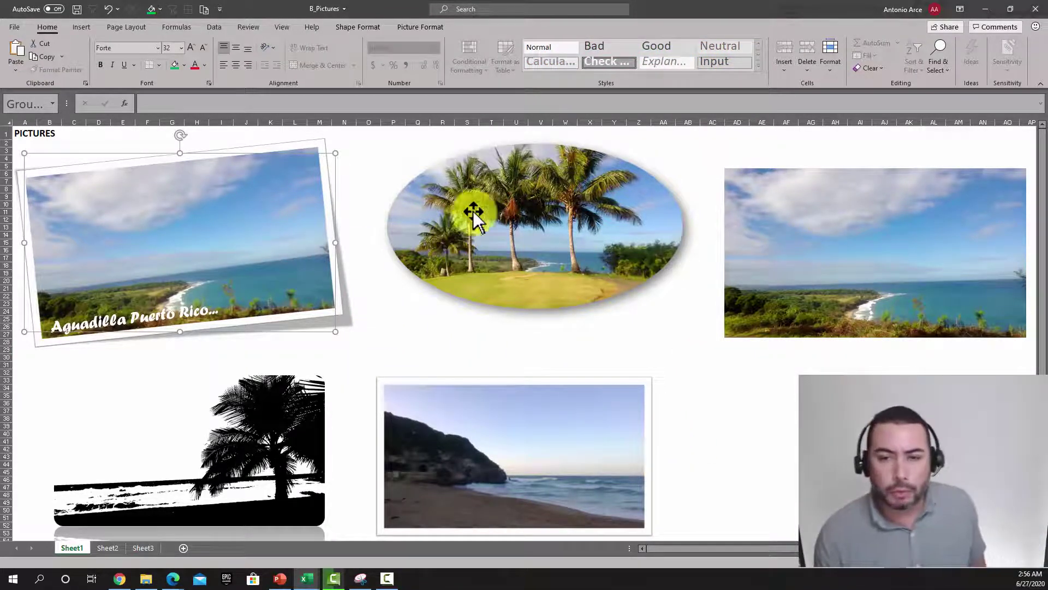
left_click(527, 425)
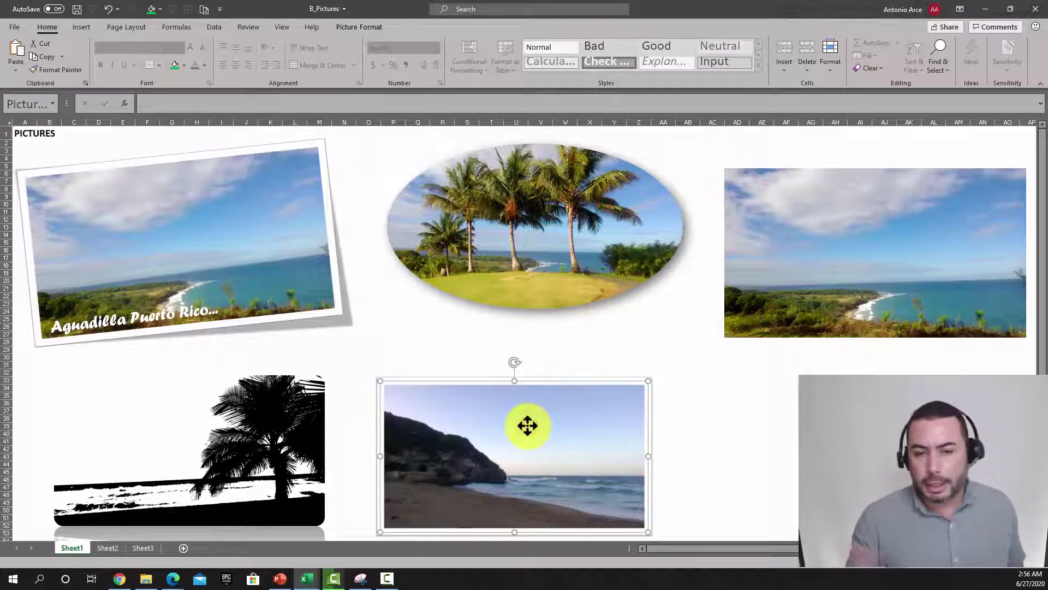
left_click(124, 457)
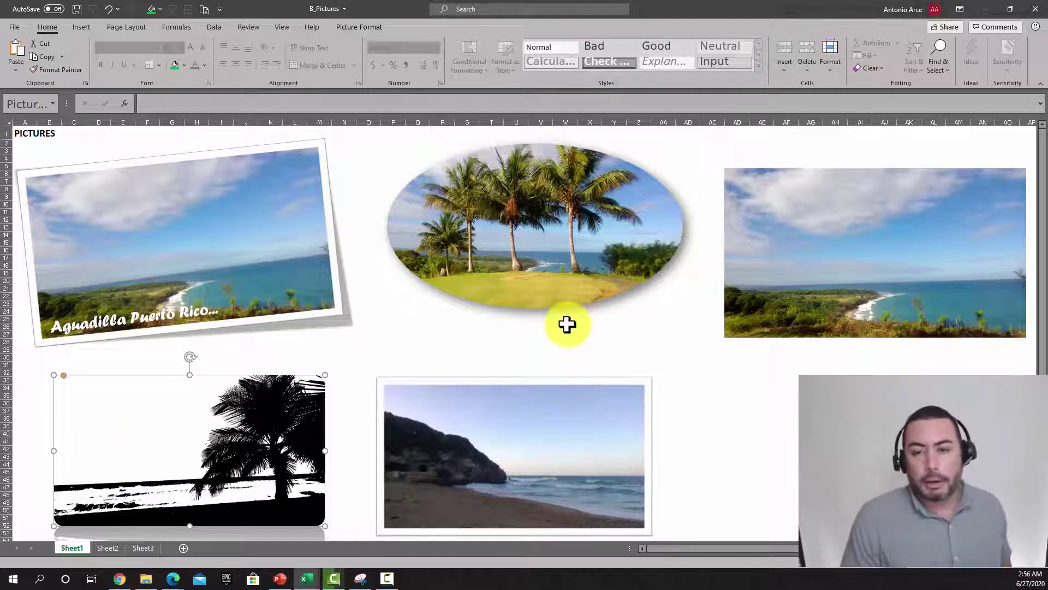
Step: On Sheet2, select the landscape photo and bring up the Insert > Pictures source choices
left_click(104, 549)
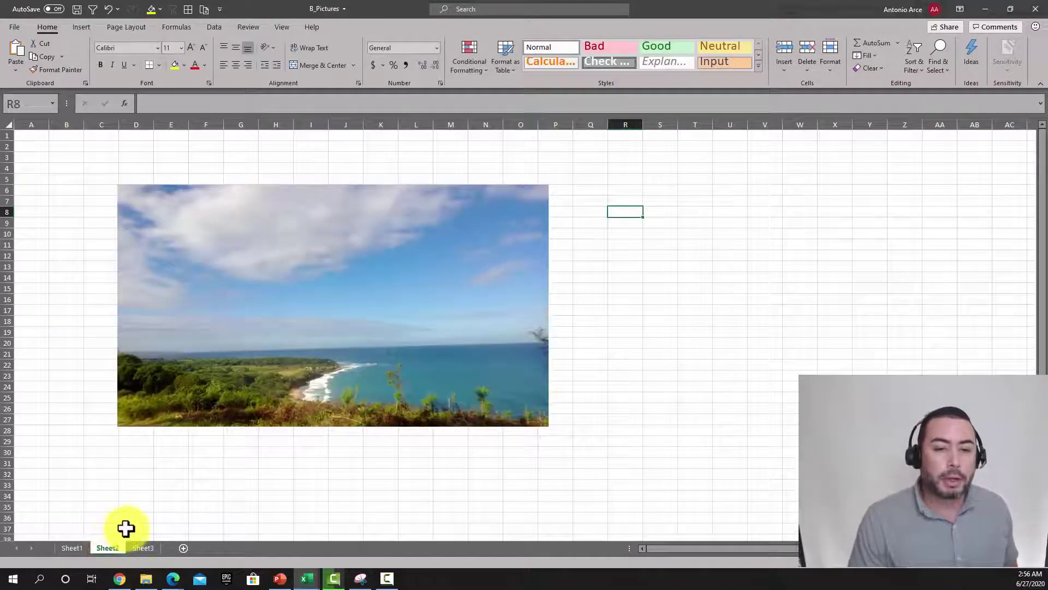
left_click(241, 320)
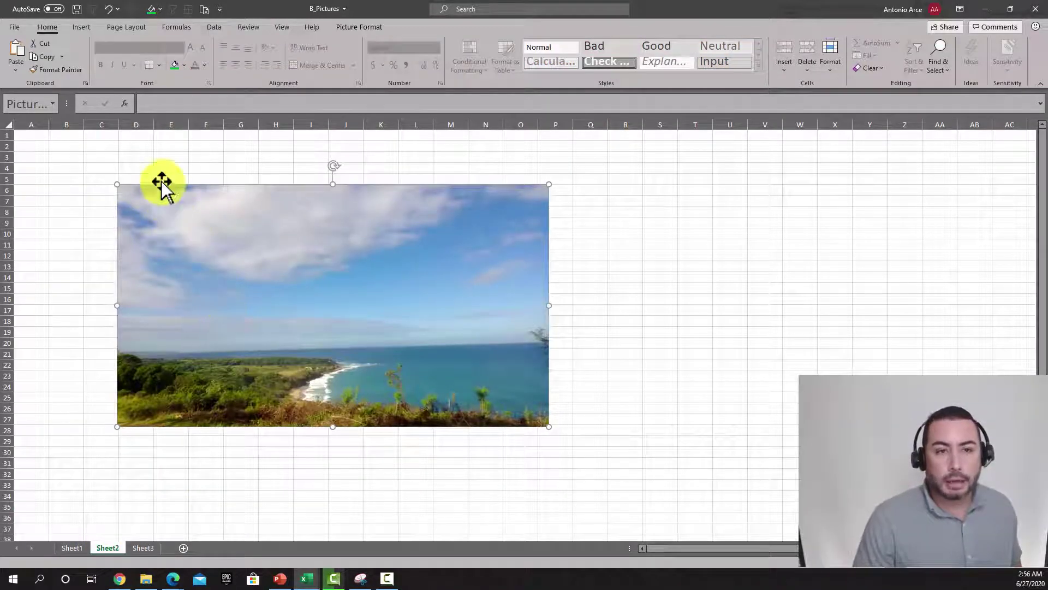
left_click(72, 27)
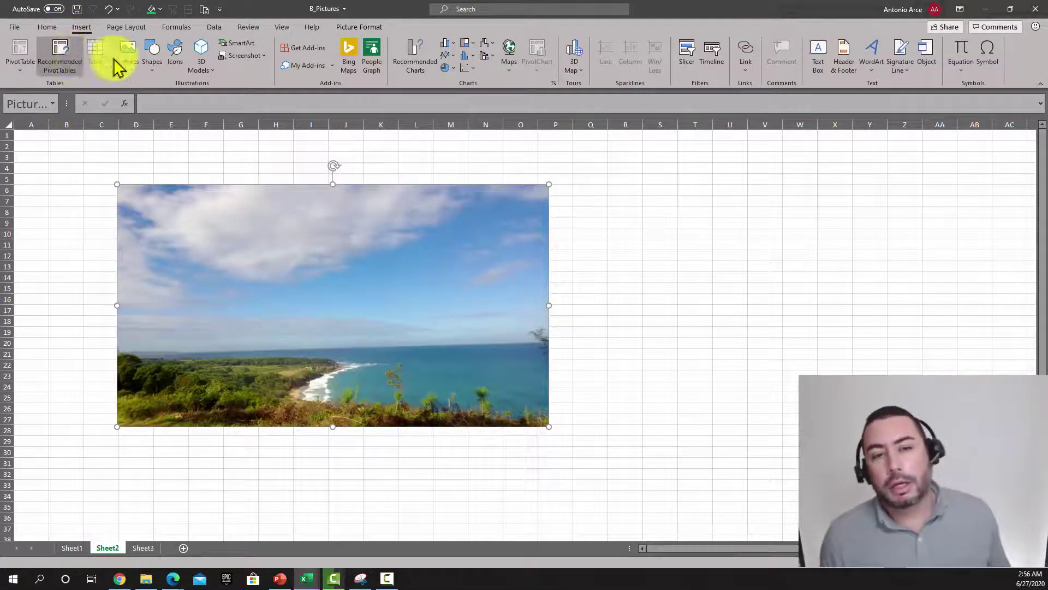
left_click(133, 77)
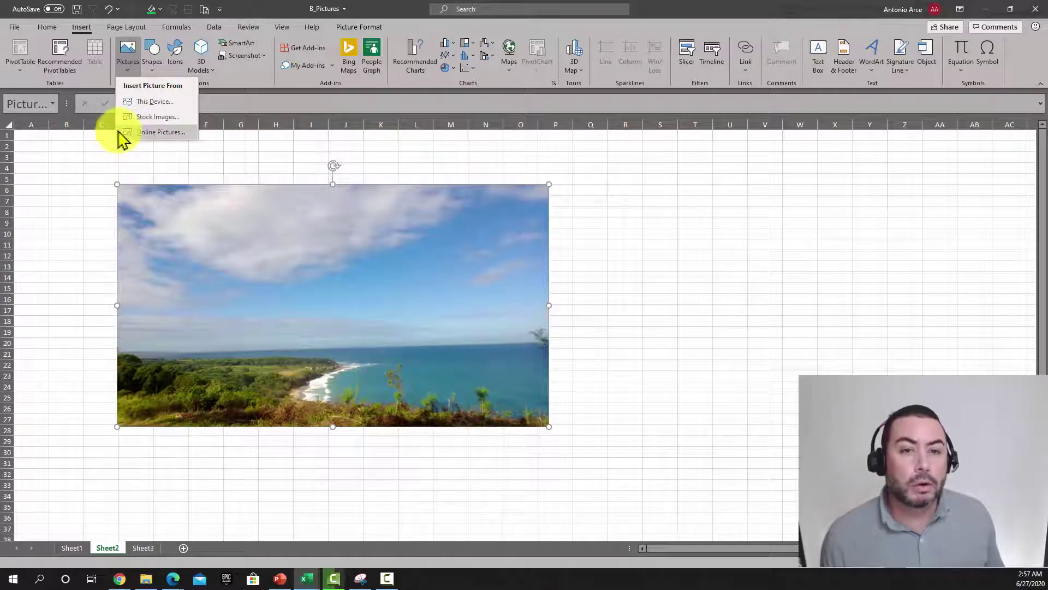
Step: Insert the online Beach-category photo with the sunshade and sailboat into Sheet2
left_click(122, 132)
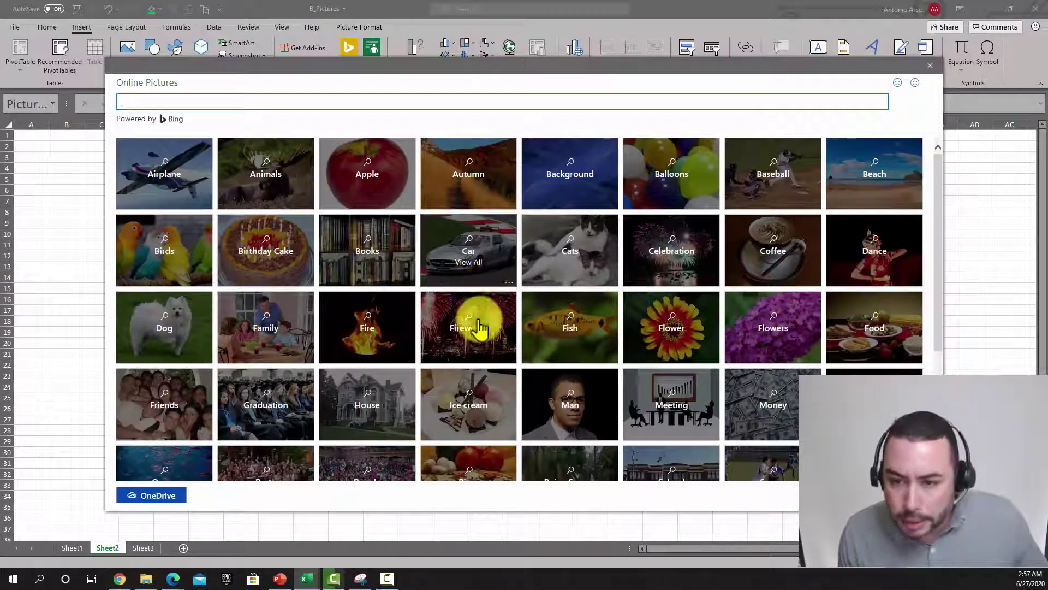
mouse_move(874, 172)
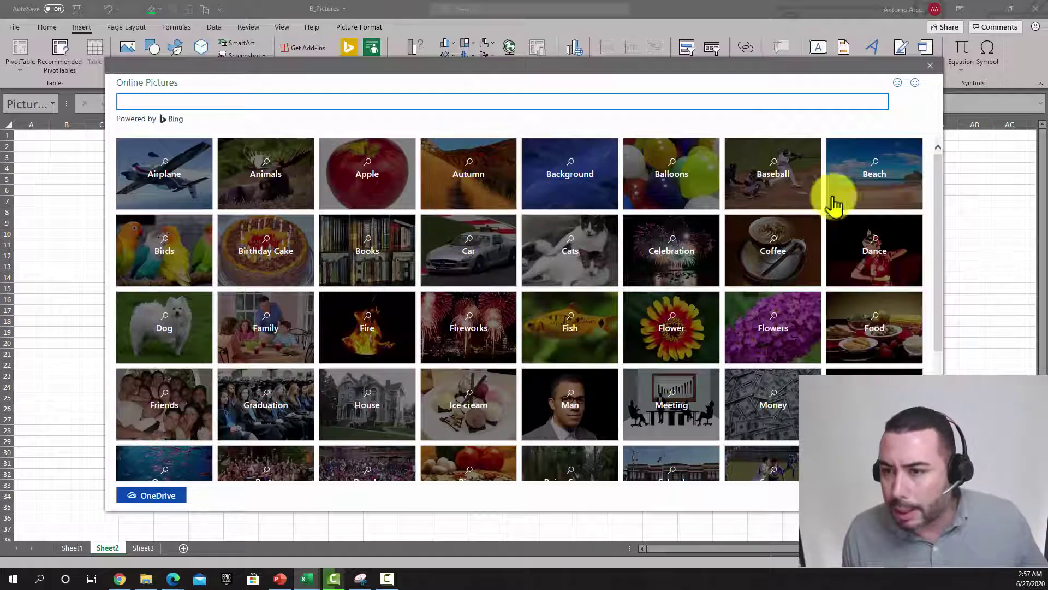
left_click(879, 309)
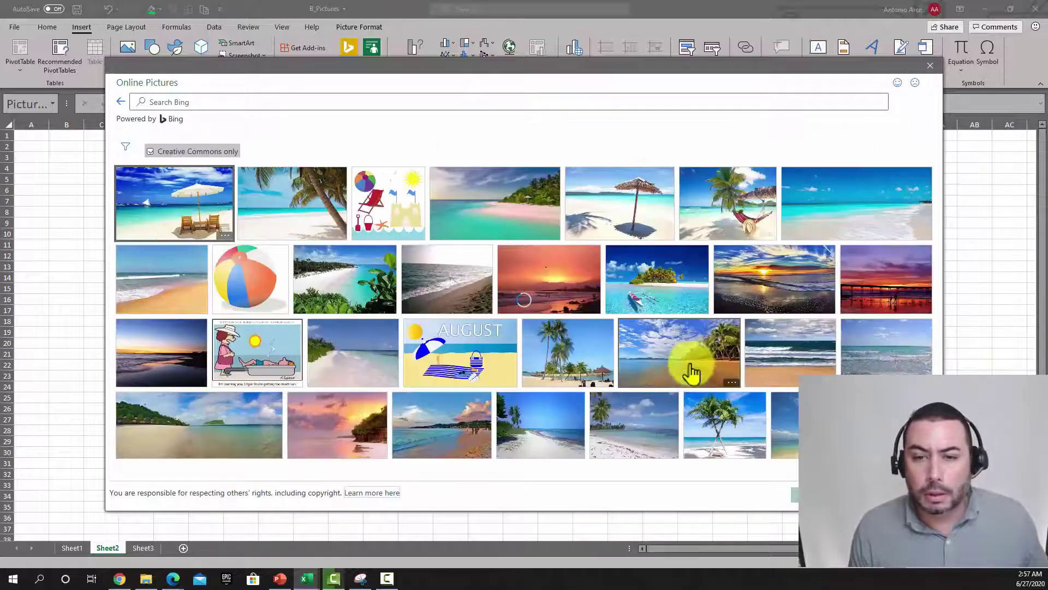
left_click(209, 216)
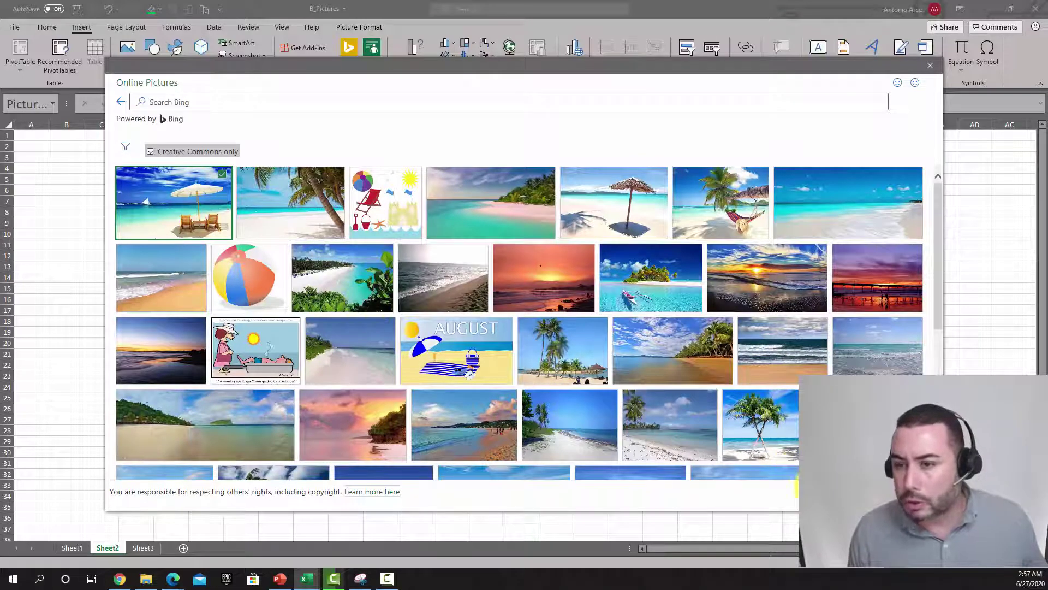
left_click(873, 494)
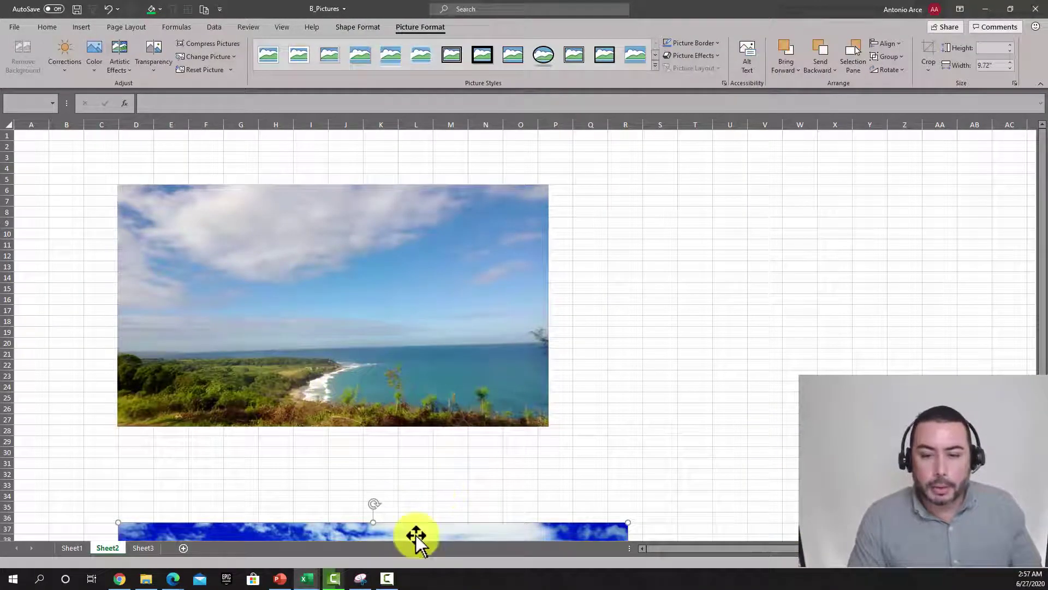
Step: Move the inserted beach photo beside the landscape picture, then select the landscape
left_click_drag(415, 532, 903, 176)
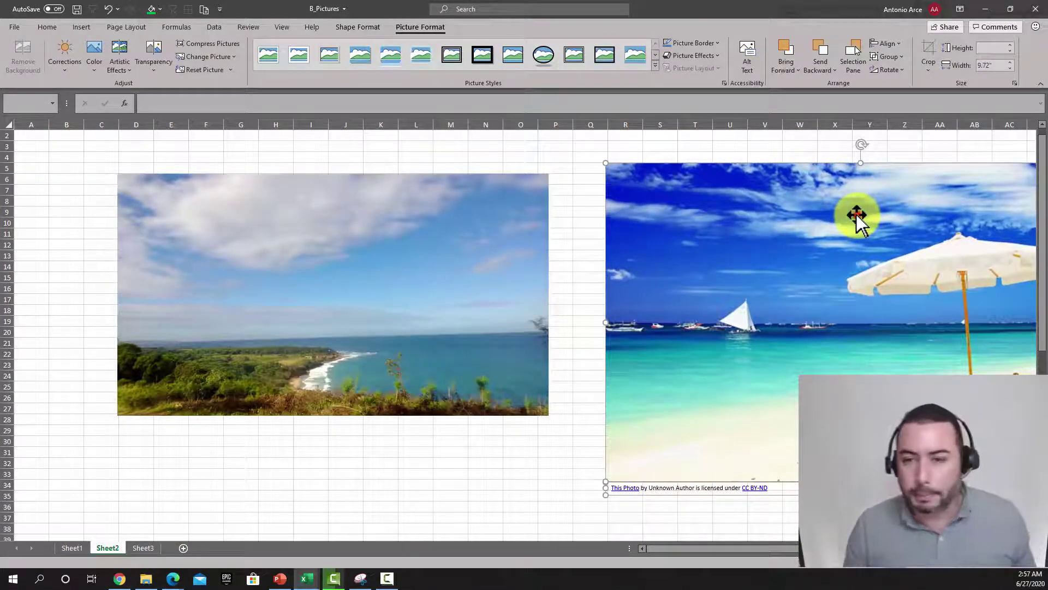
left_click(474, 246)
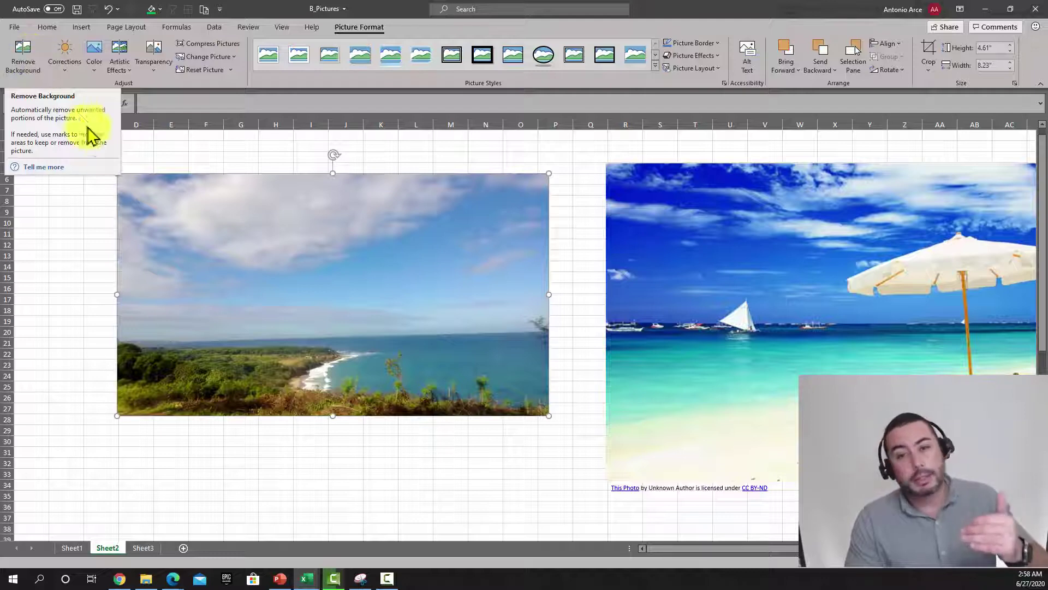
Step: Start Remove Background on the landscape picture and mark a first strip to keep
left_click(21, 60)
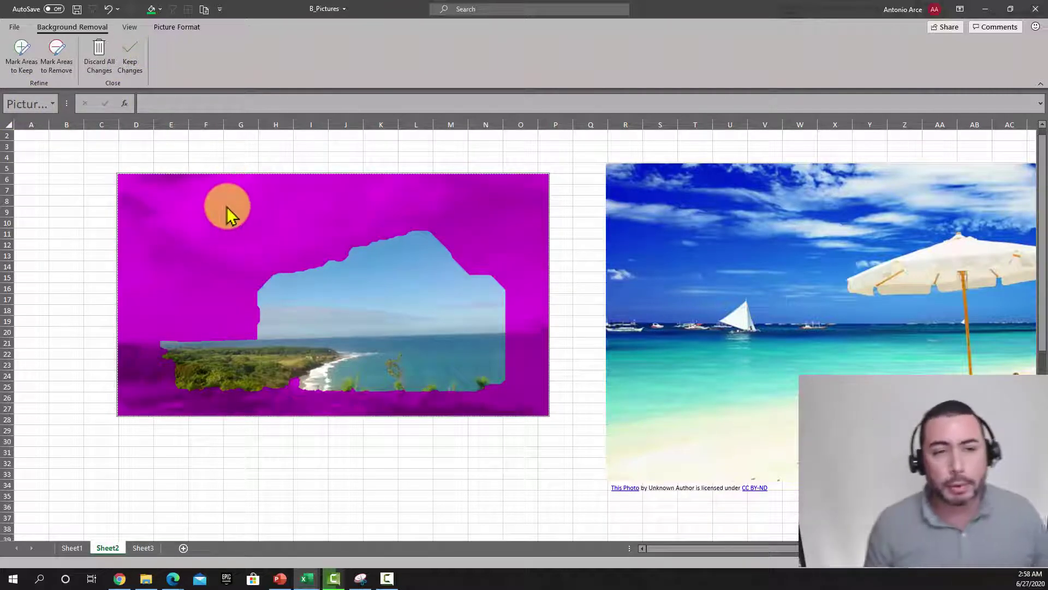
left_click(28, 59)
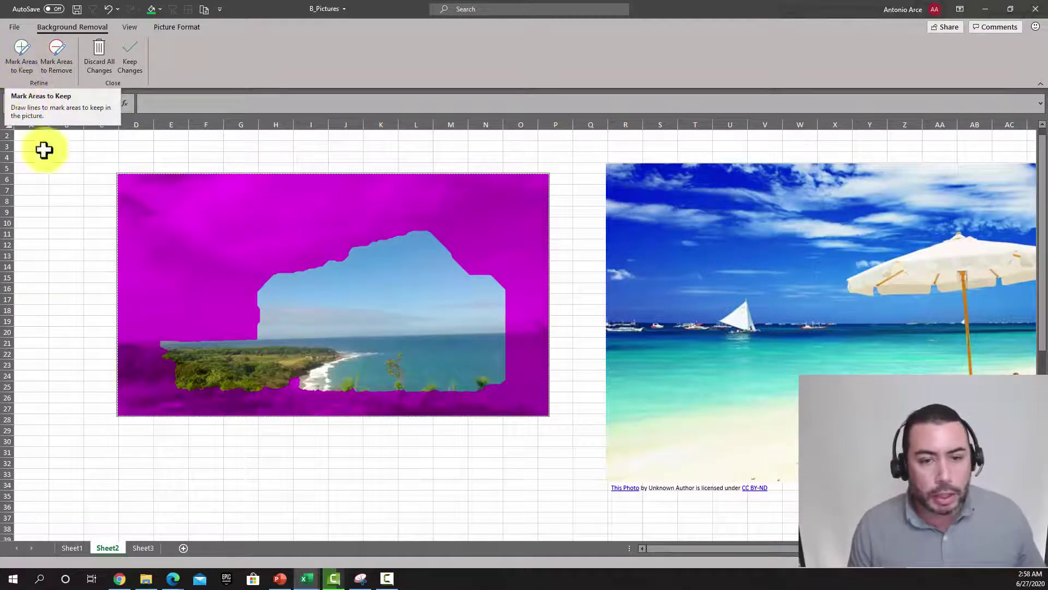
left_click_drag(162, 358, 193, 357)
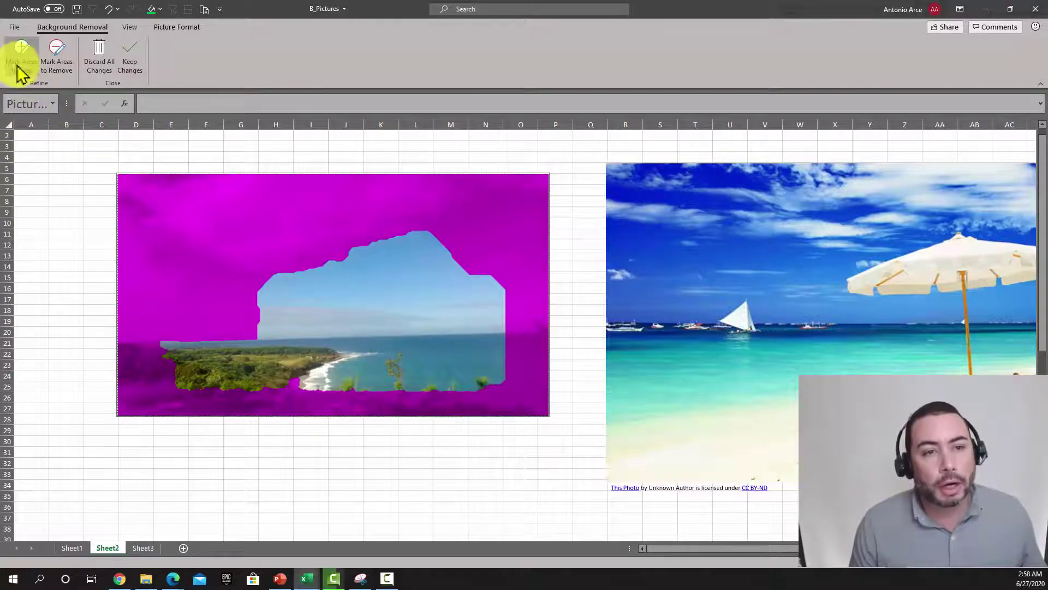
Step: Mark the coastline, lower land and right-edge sea as kept, and the sky for removal
left_click(22, 51)
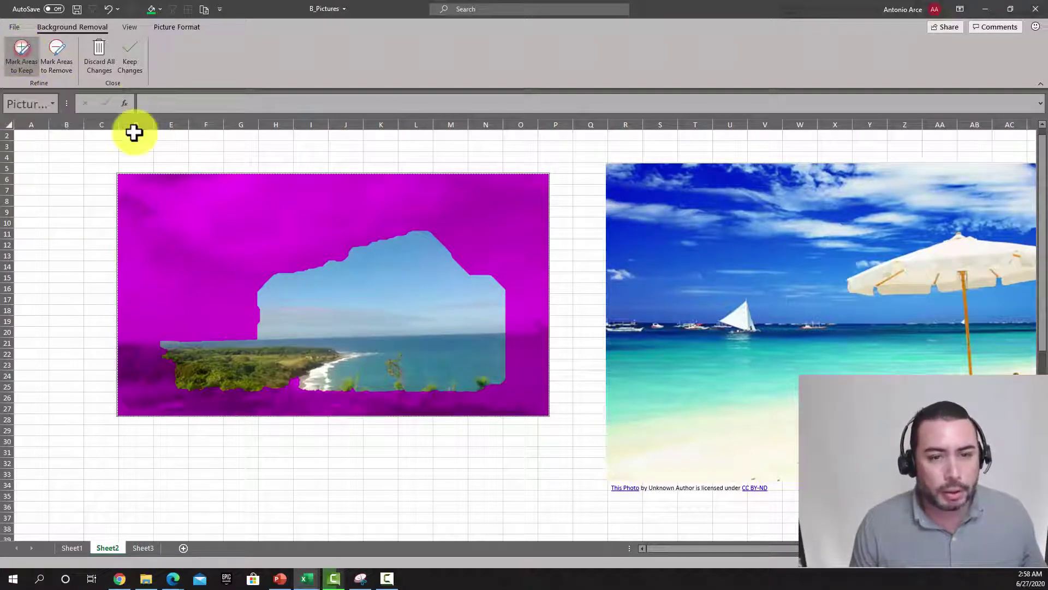
mouse_move(128, 347)
left_mouse_down()
mouse_move(175, 353)
mouse_move(157, 402)
mouse_move(206, 403)
mouse_move(148, 402)
mouse_move(241, 386)
mouse_move(452, 402)
mouse_move(531, 370)
mouse_move(516, 334)
mouse_move(529, 346)
mouse_move(510, 393)
mouse_move(433, 408)
left_mouse_up()
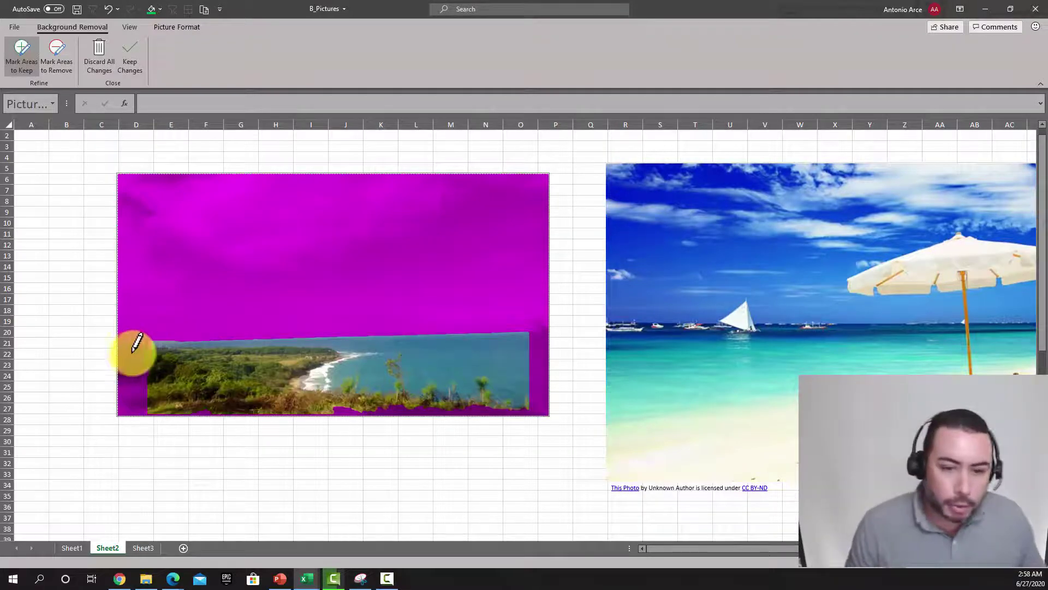
mouse_move(142, 344)
left_mouse_down()
mouse_move(122, 348)
mouse_move(118, 376)
mouse_move(131, 404)
mouse_move(141, 382)
mouse_move(129, 355)
mouse_move(125, 405)
mouse_move(138, 414)
left_mouse_up()
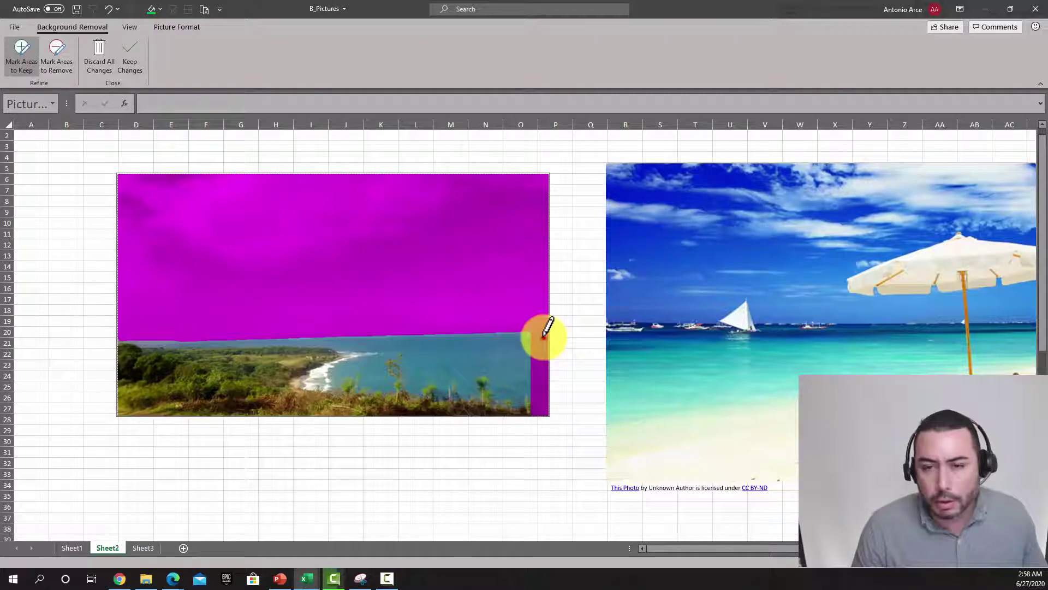
mouse_move(544, 337)
left_mouse_down()
mouse_move(543, 406)
mouse_move(530, 372)
mouse_move(532, 339)
mouse_move(543, 340)
left_mouse_up()
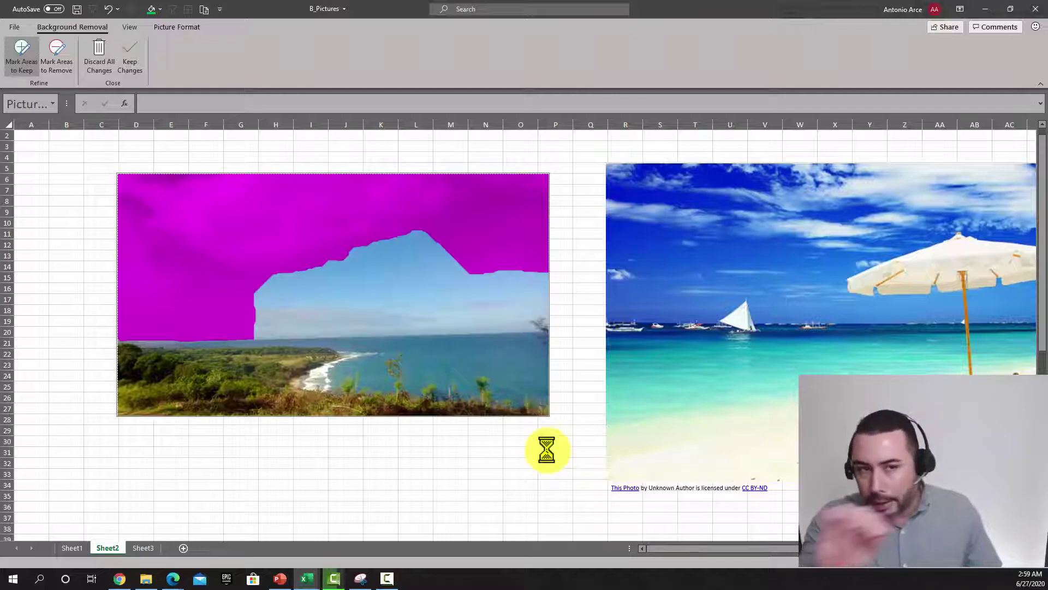
left_click(55, 51)
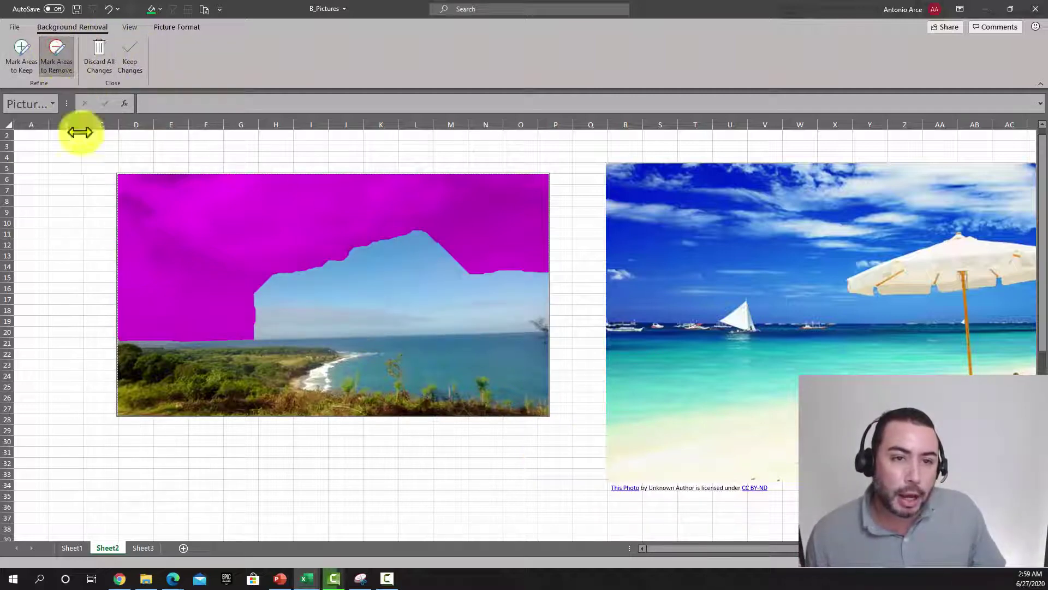
mouse_move(155, 334)
left_mouse_down()
mouse_move(289, 330)
mouse_move(536, 287)
mouse_move(468, 252)
mouse_move(311, 262)
mouse_move(337, 284)
mouse_move(471, 227)
mouse_move(134, 194)
mouse_move(156, 271)
mouse_move(243, 269)
mouse_move(283, 332)
left_mouse_up()
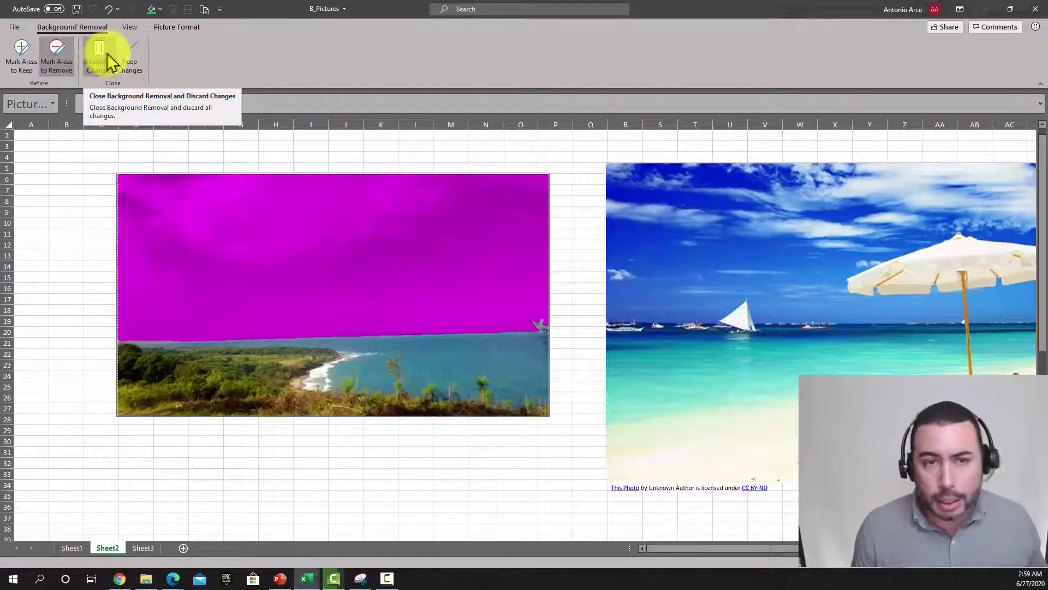
Step: Apply the background removal, send the beach photo behind the landscape and move it toward column D
left_click(125, 52)
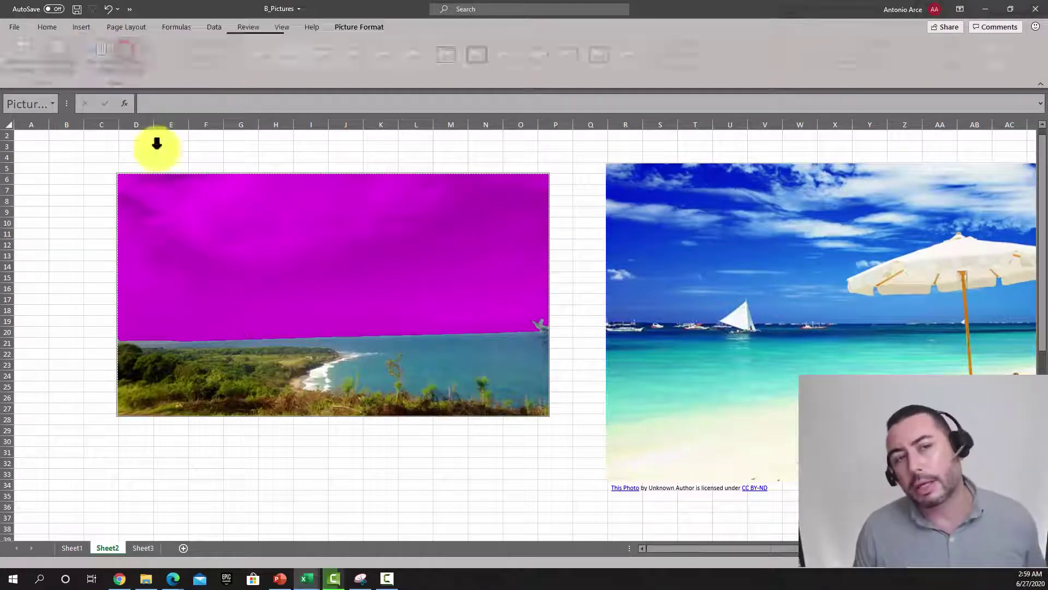
left_click_drag(258, 359, 234, 293)
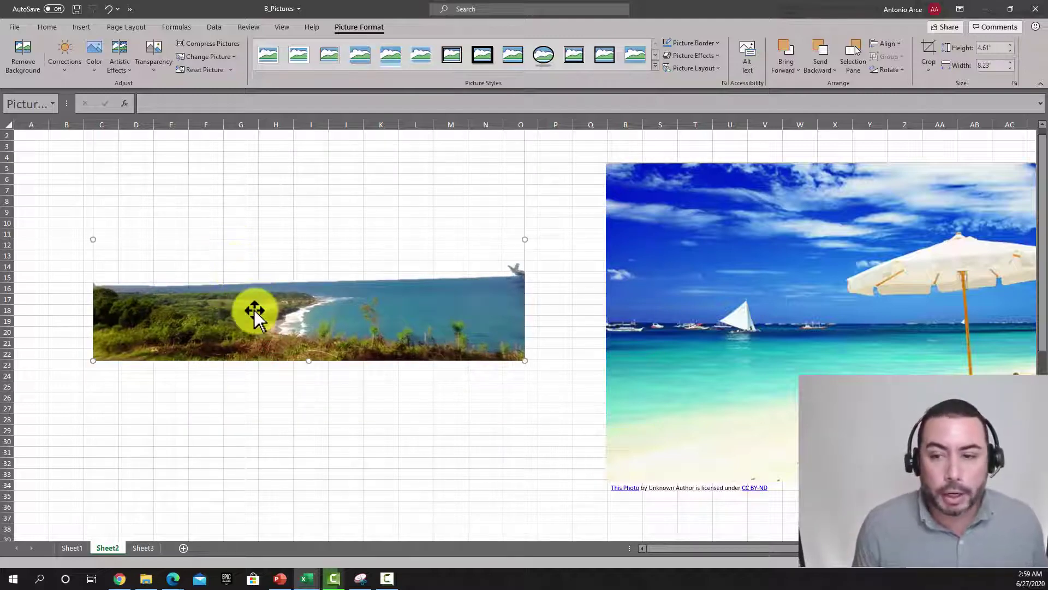
mouse_move(538, 282)
left_mouse_down()
mouse_move(572, 297)
mouse_move(608, 264)
left_mouse_up()
left_click(611, 270)
right_click(614, 258)
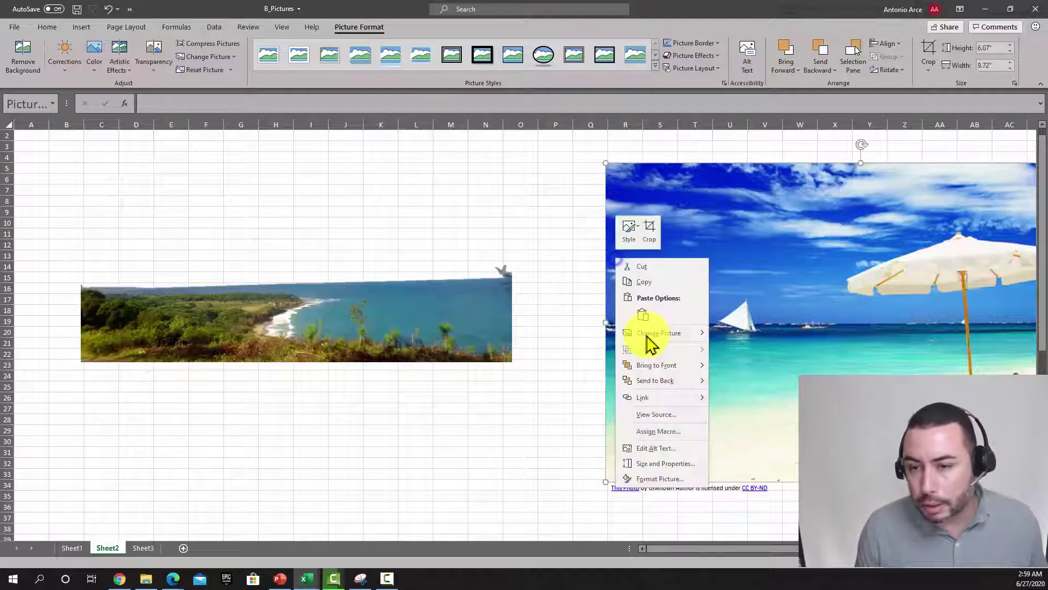
left_click(668, 380)
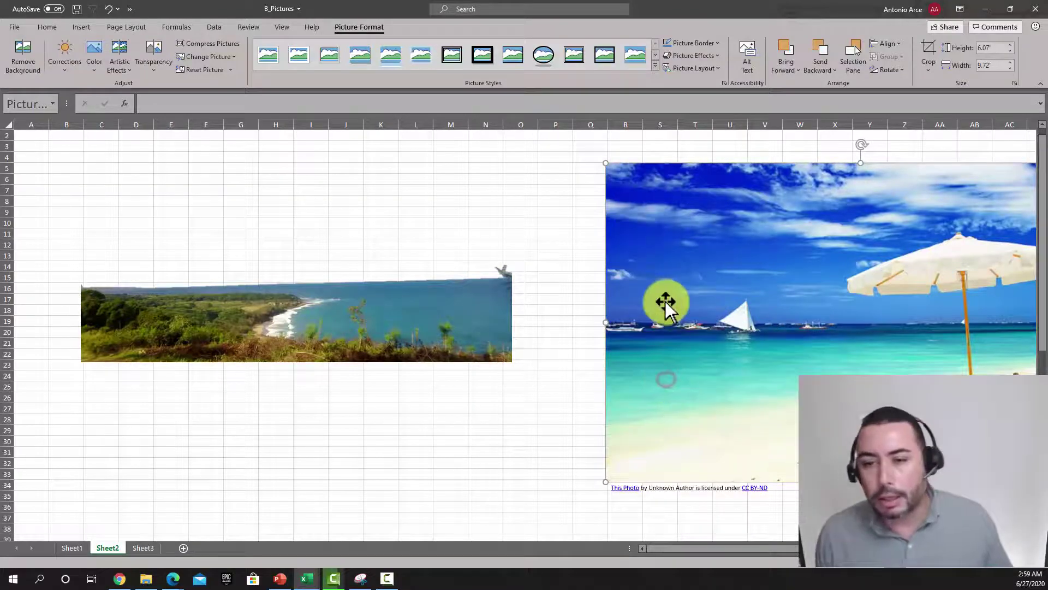
left_click_drag(665, 300, 120, 270)
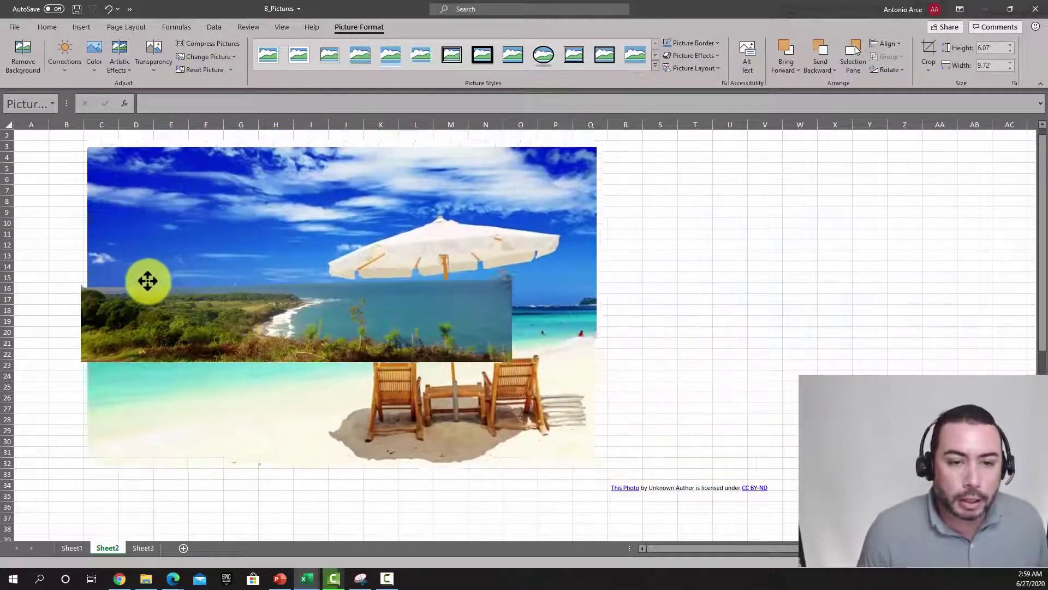
Step: Rearrange the pictures so the coastline strip sits at the right, clear of the beach photo
left_click(398, 342)
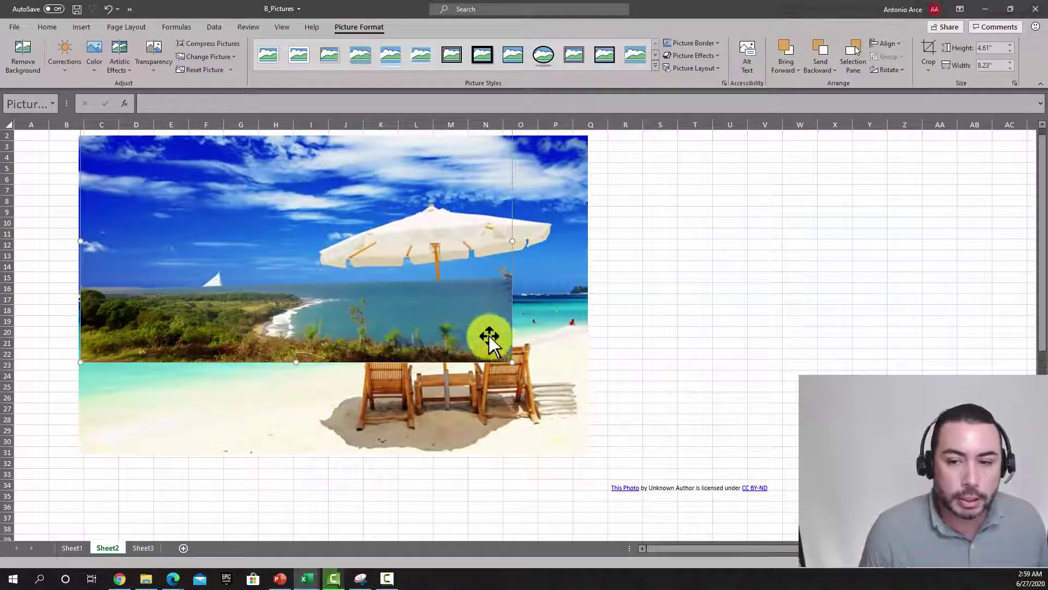
mouse_move(507, 352)
left_mouse_down()
mouse_move(554, 440)
mouse_move(500, 402)
left_mouse_up()
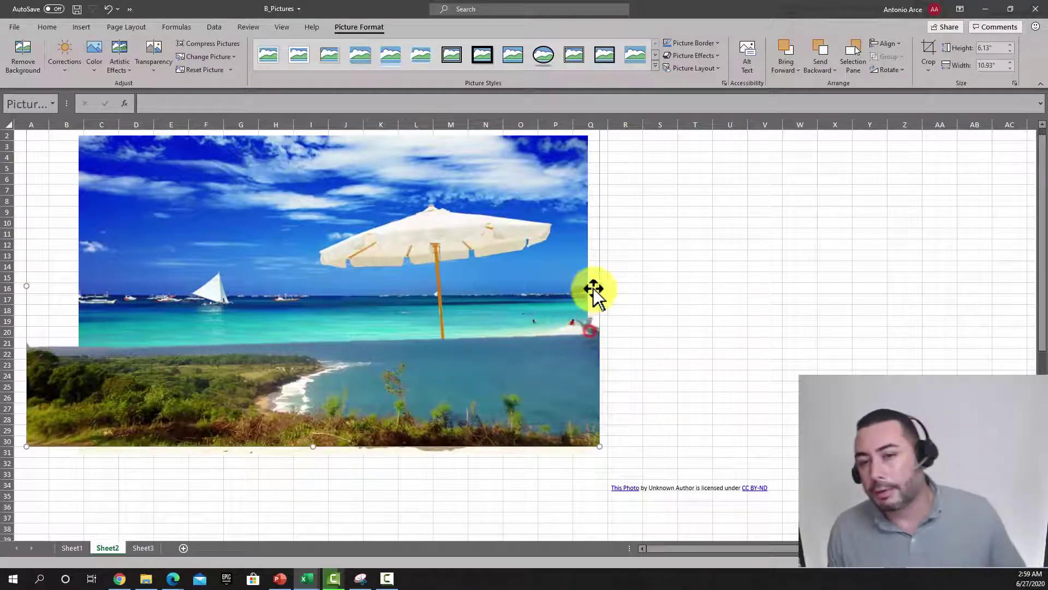
mouse_move(547, 367)
left_mouse_down()
mouse_move(540, 281)
mouse_move(557, 295)
mouse_move(539, 244)
left_mouse_up()
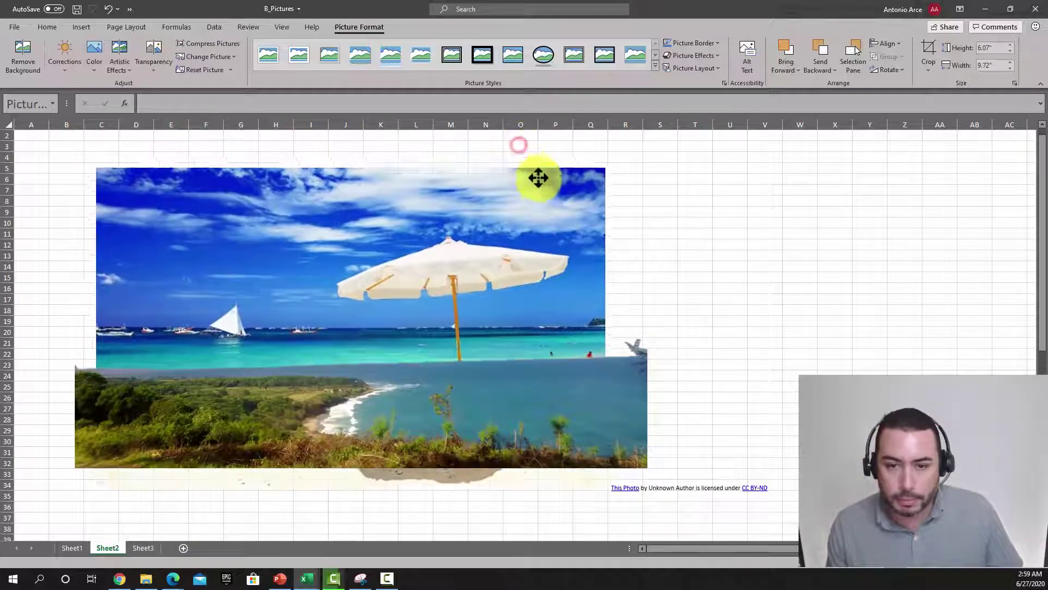
mouse_move(516, 137)
left_mouse_down()
mouse_move(534, 171)
mouse_move(534, 208)
mouse_move(520, 206)
left_mouse_up()
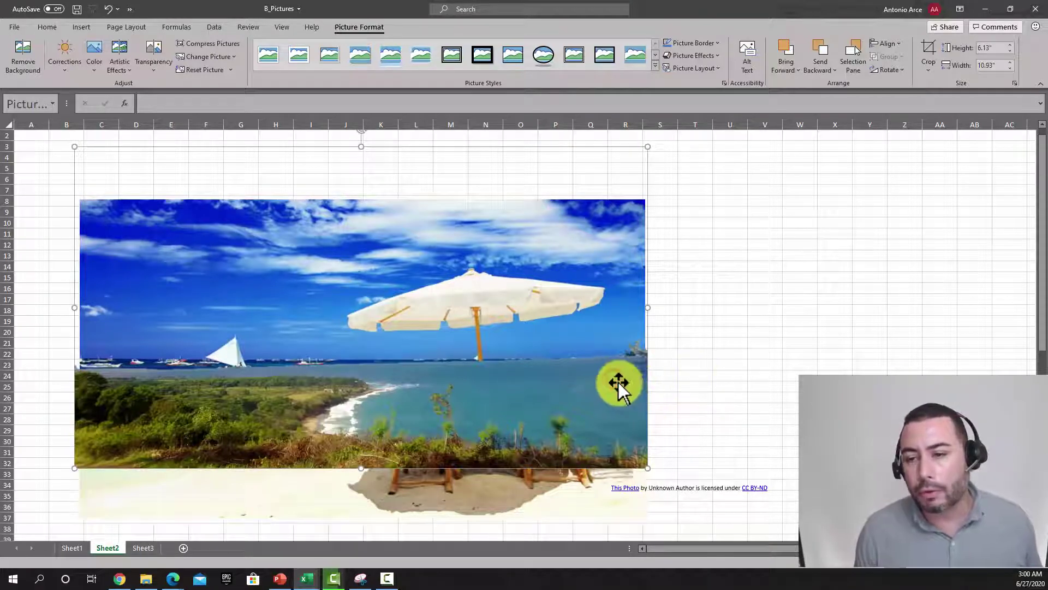
left_click_drag(618, 382, 709, 391)
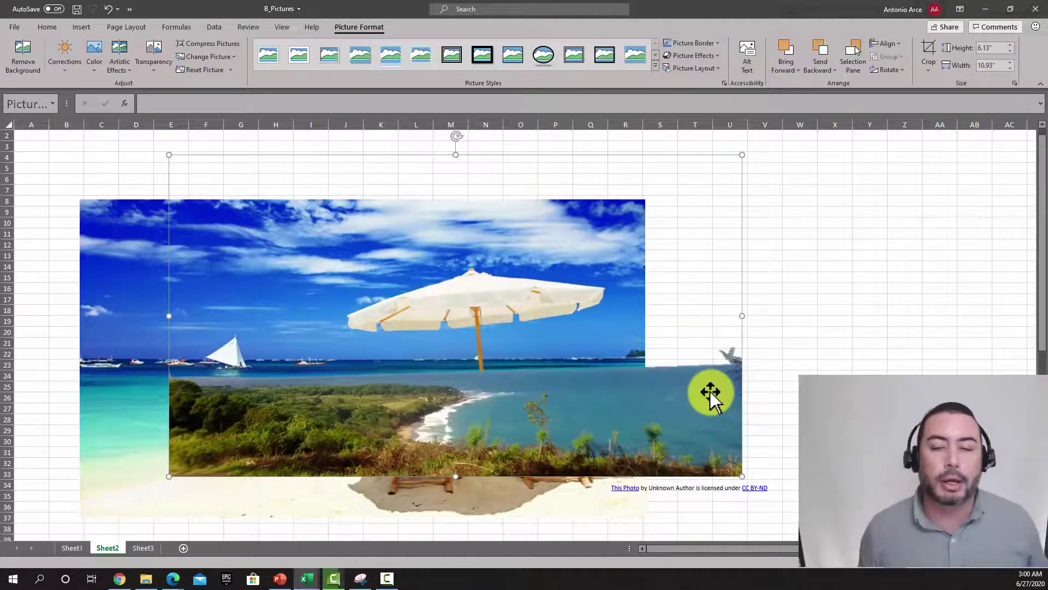
mouse_move(710, 392)
left_mouse_down()
mouse_move(1009, 347)
mouse_move(702, 386)
mouse_move(885, 363)
mouse_move(873, 356)
left_mouse_up()
left_click(501, 344)
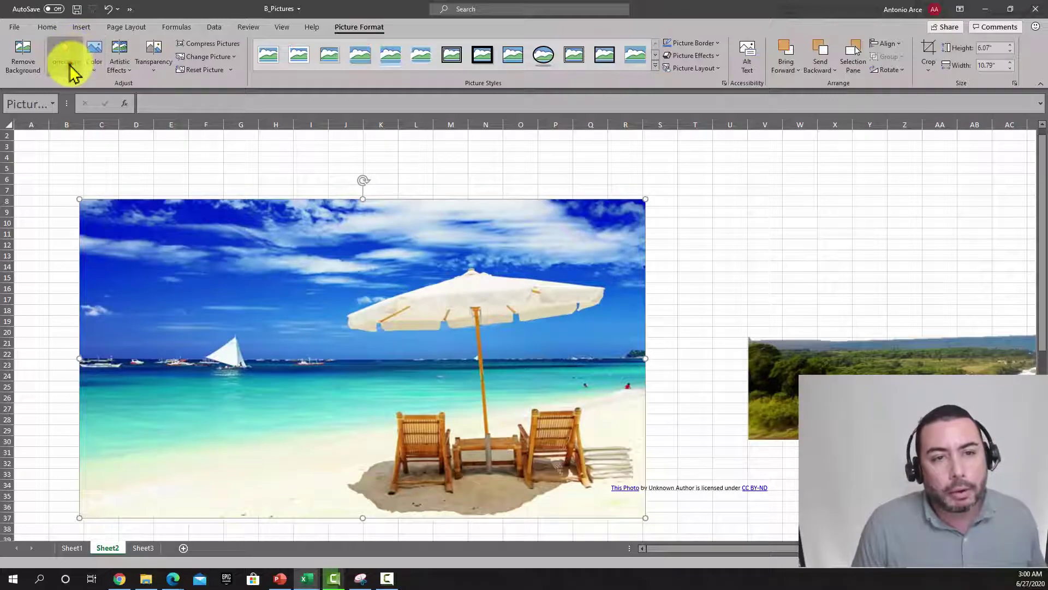
Step: Apply the Brightness -40% Contrast -40% correction and the Washout recolor to the beach photo
left_click(66, 60)
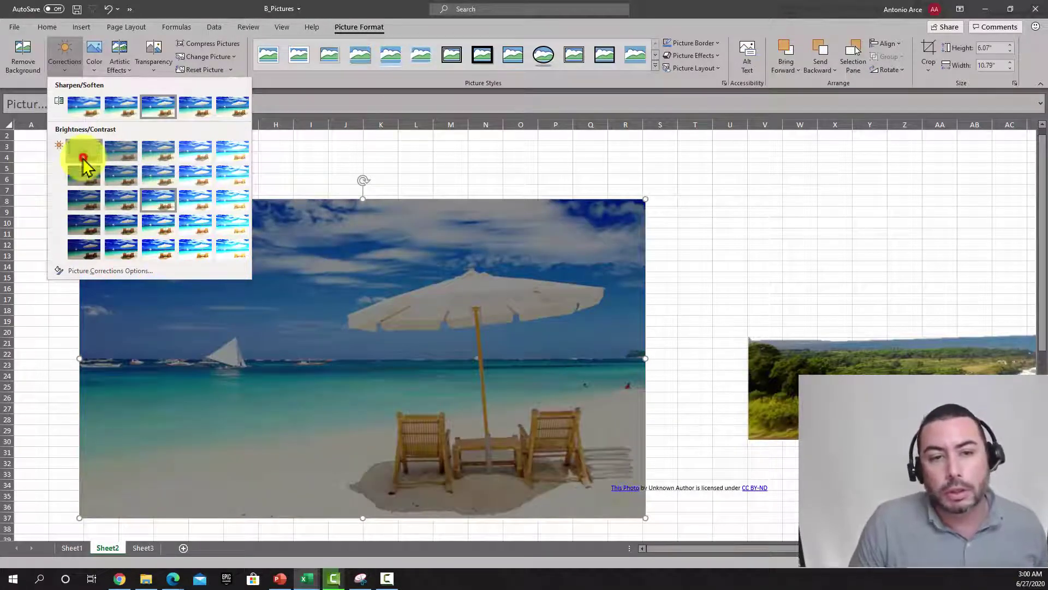
left_click(84, 156)
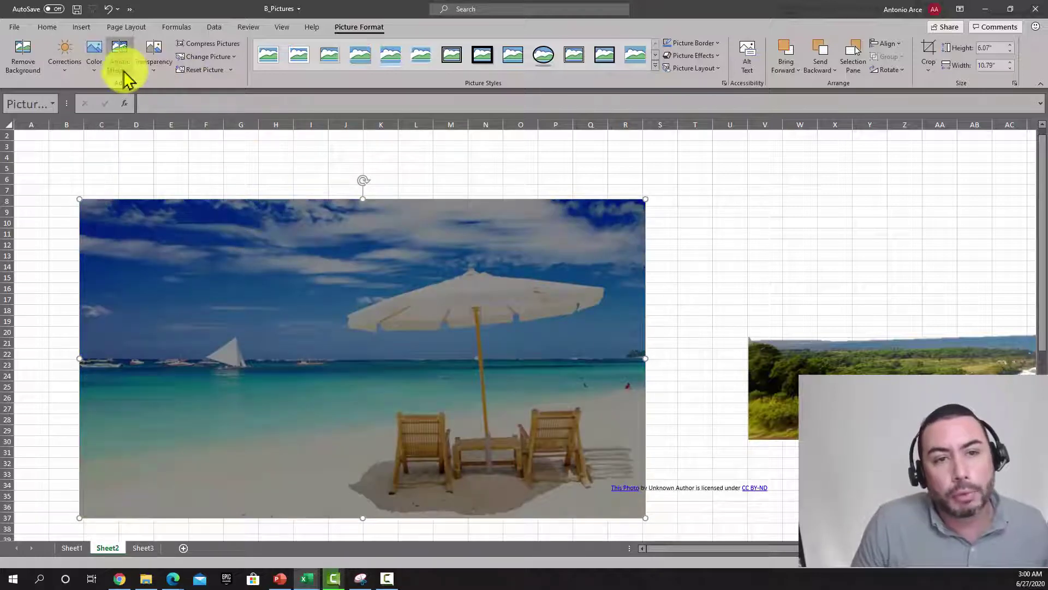
left_click(96, 60)
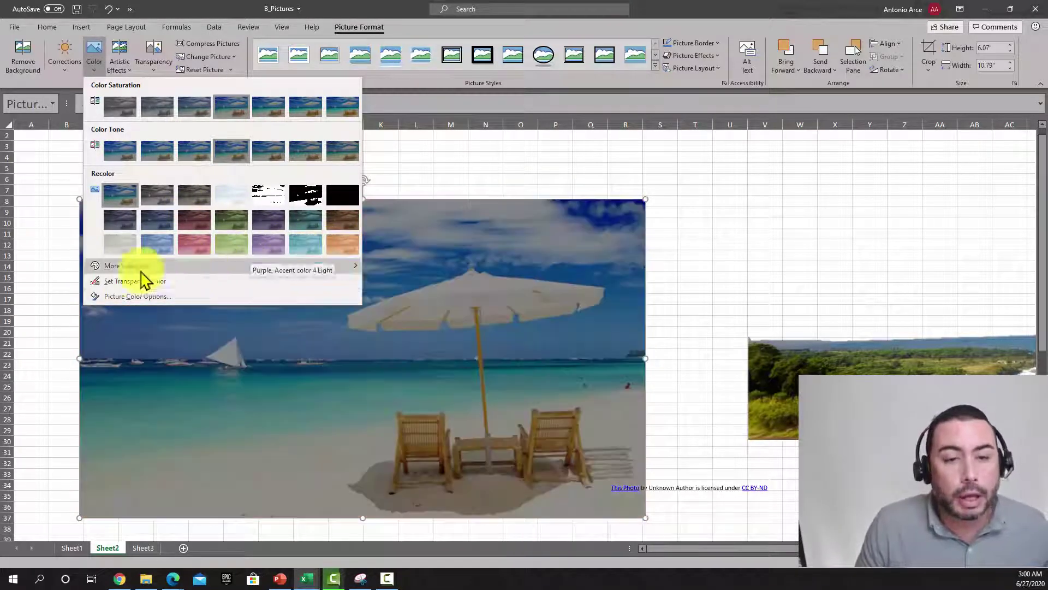
mouse_move(231, 194)
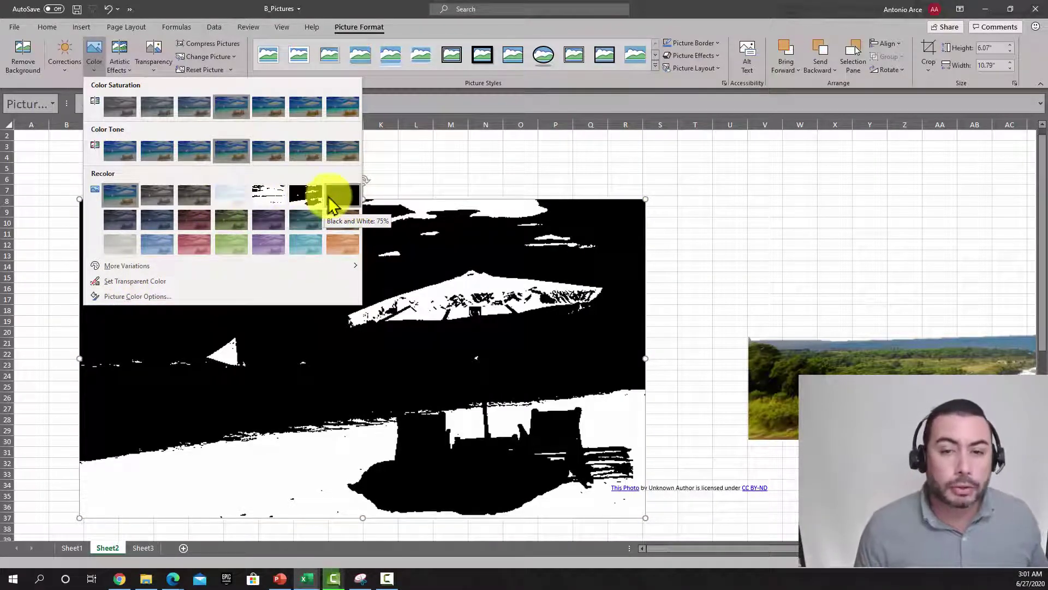
left_click(239, 196)
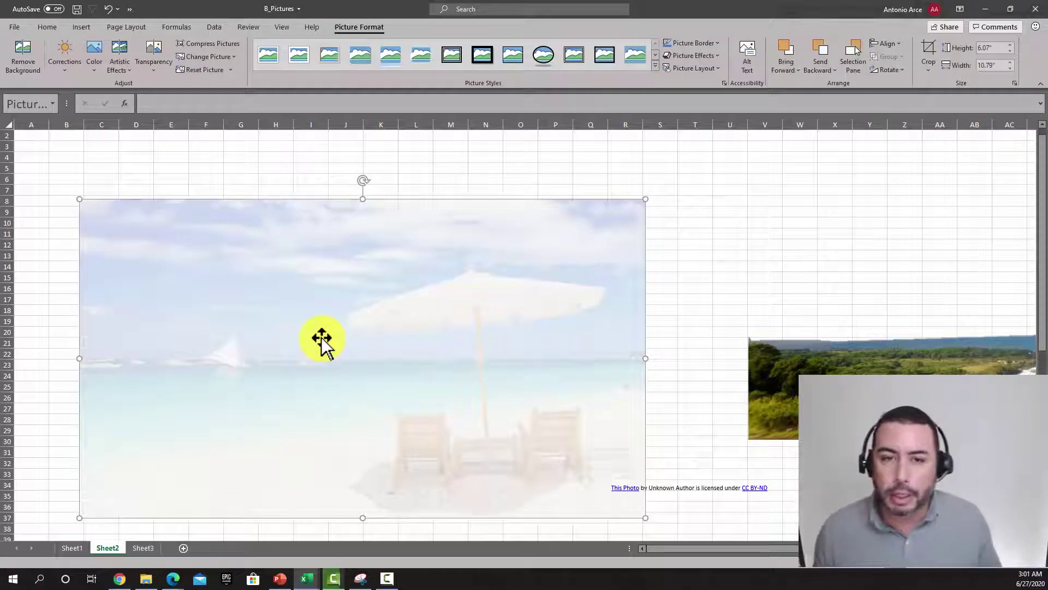
Step: Browse the picture galleries, then apply the Glow Edges artistic effect to the beach photo
left_click(155, 70)
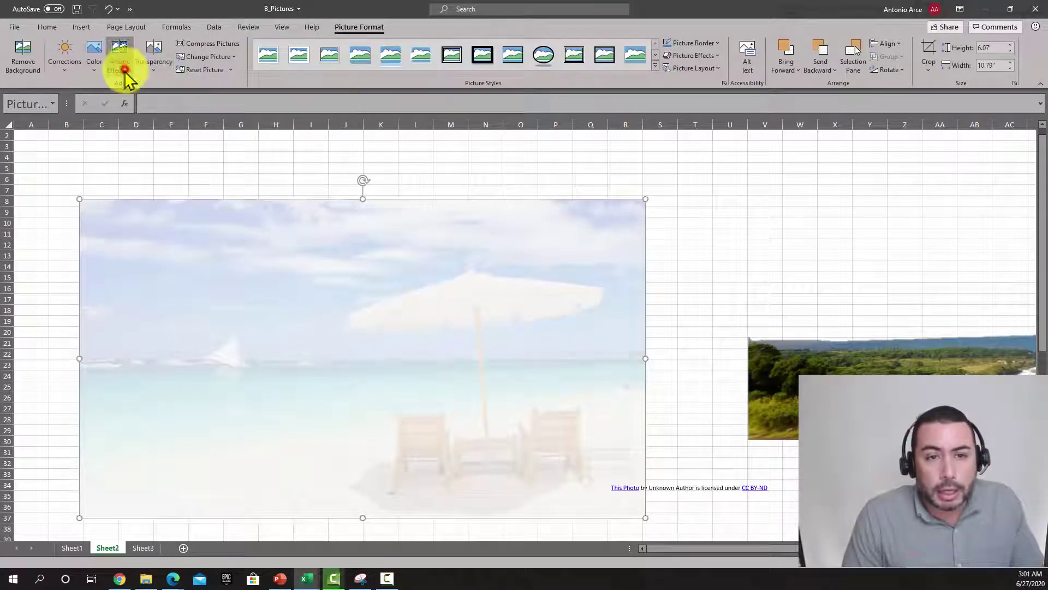
left_click(122, 71)
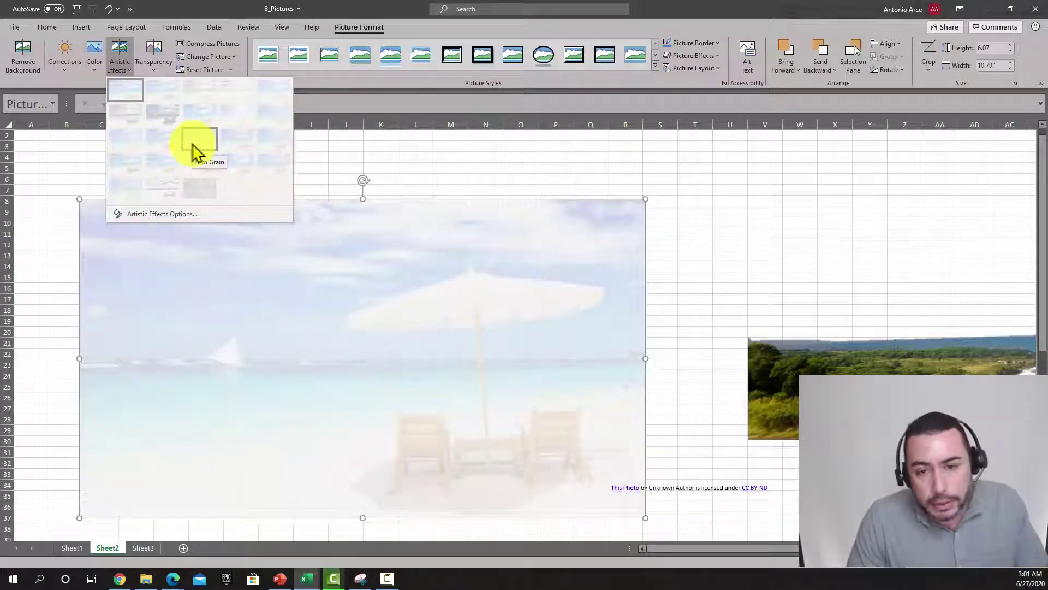
left_click(97, 66)
left_click(61, 69)
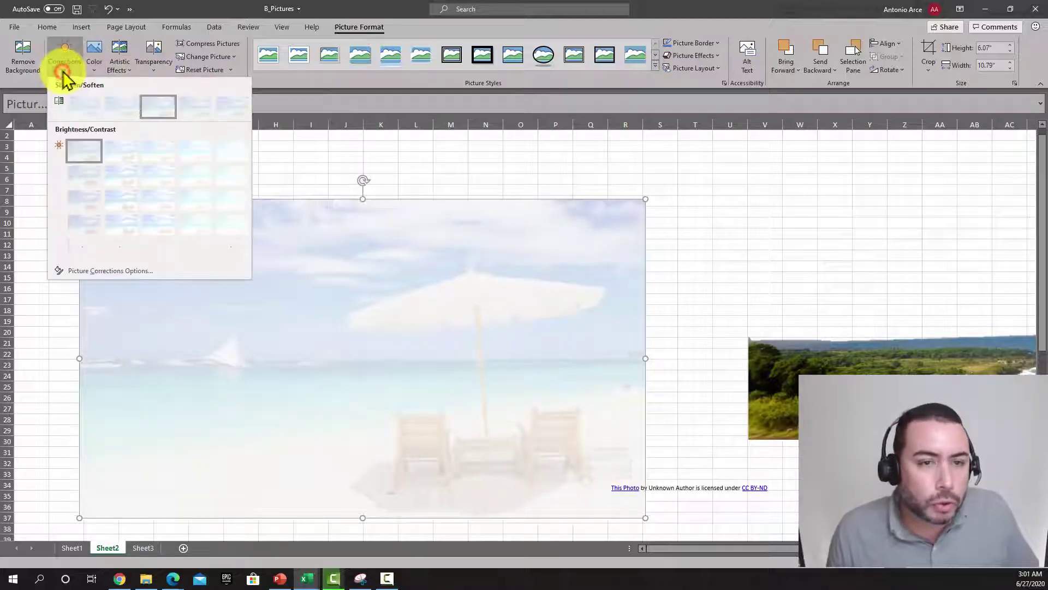
left_click(90, 203)
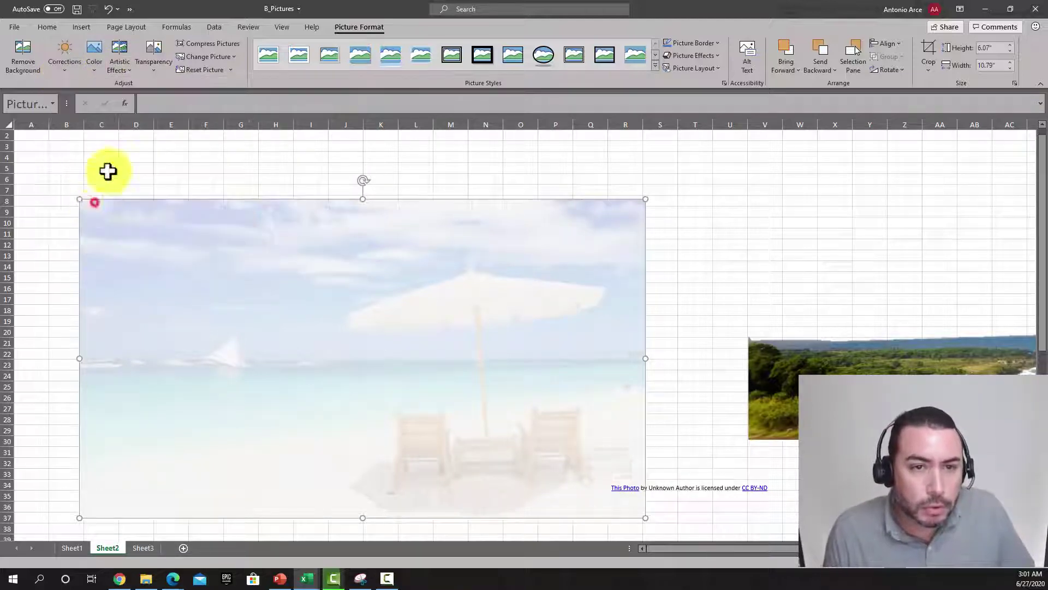
left_click(121, 61)
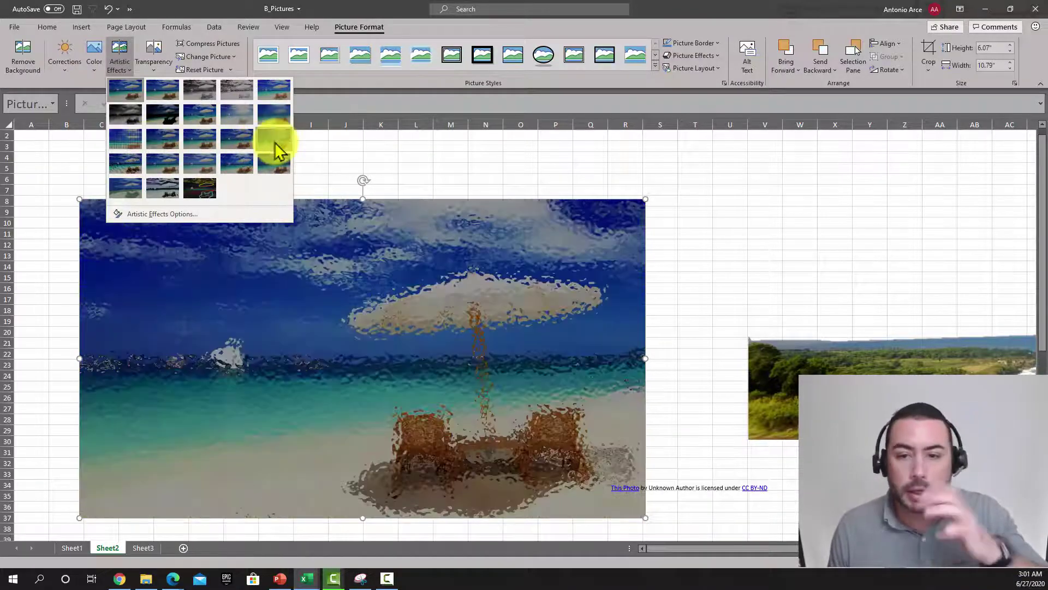
left_click(210, 186)
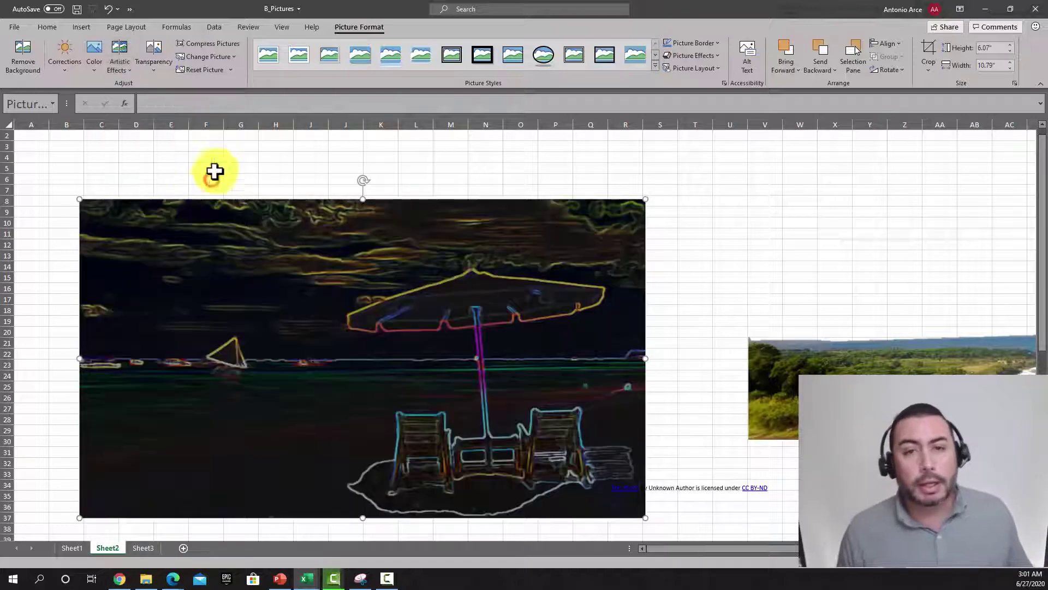
Step: Set the glow-edged beach photo's transparency to 50%
left_click(158, 65)
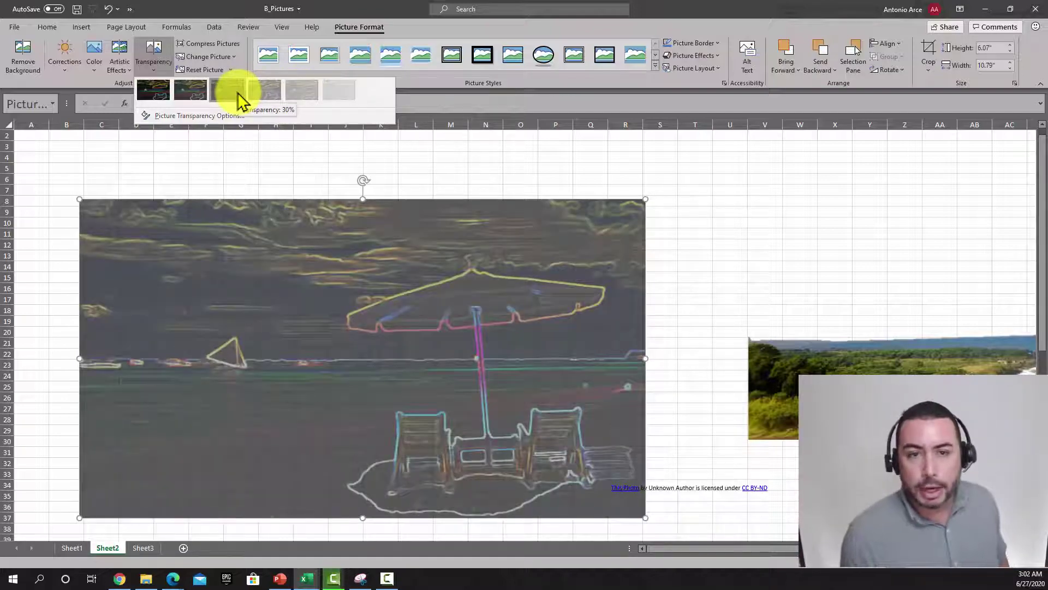
left_click(268, 99)
Step: Type a name in cell F12 and drag the see-through beach photo over it
left_click_drag(312, 204, 554, 234)
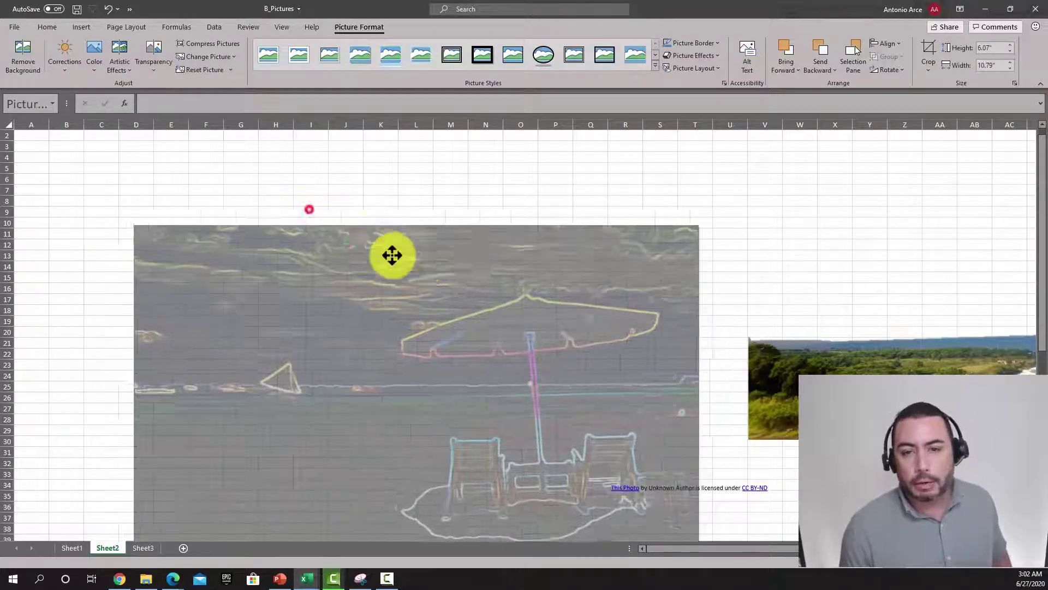
left_click(210, 243)
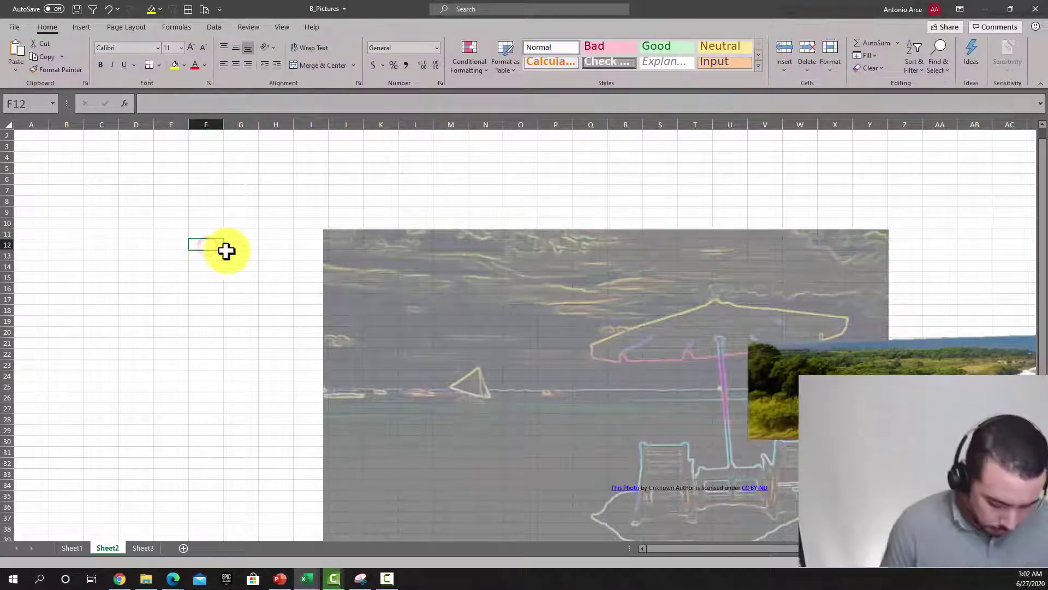
type("ANTONIO")
left_click(386, 273)
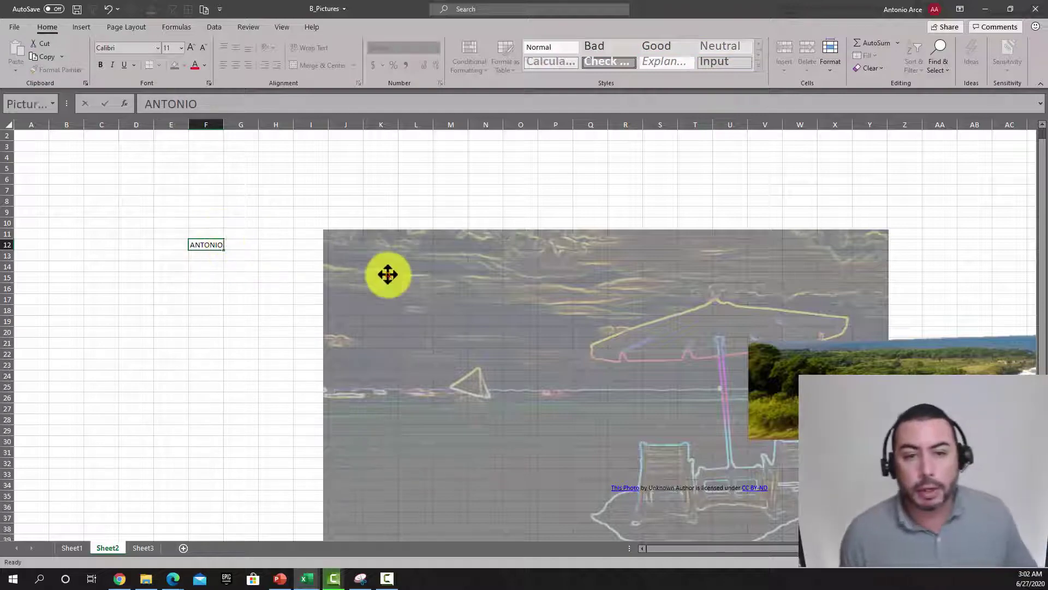
left_click_drag(396, 264, 187, 204)
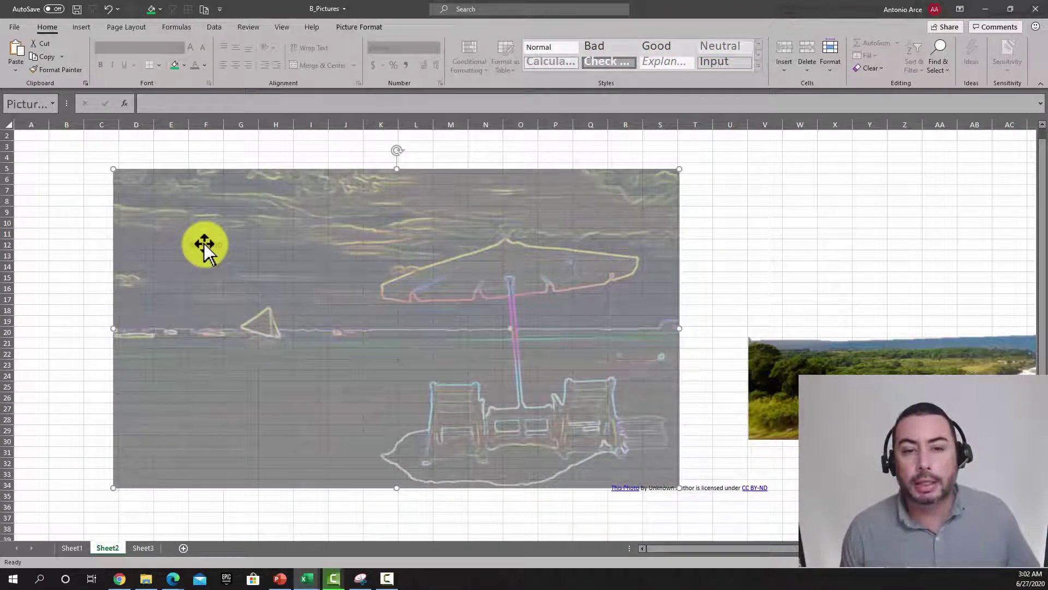
Step: Zoom the sheet to about 180% and reselect the beach photo
left_click(997, 566)
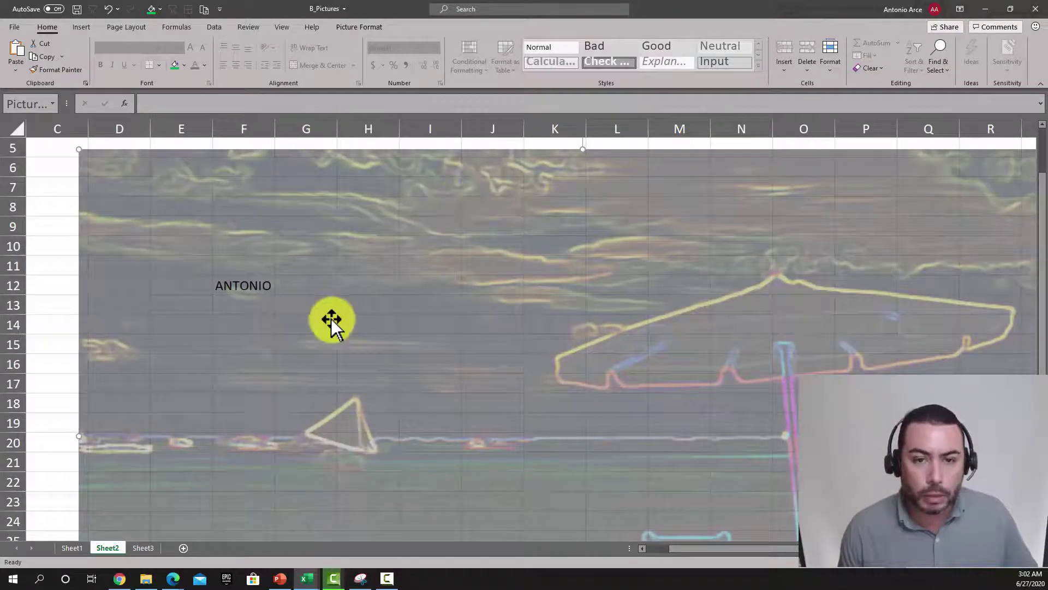
left_click(60, 251)
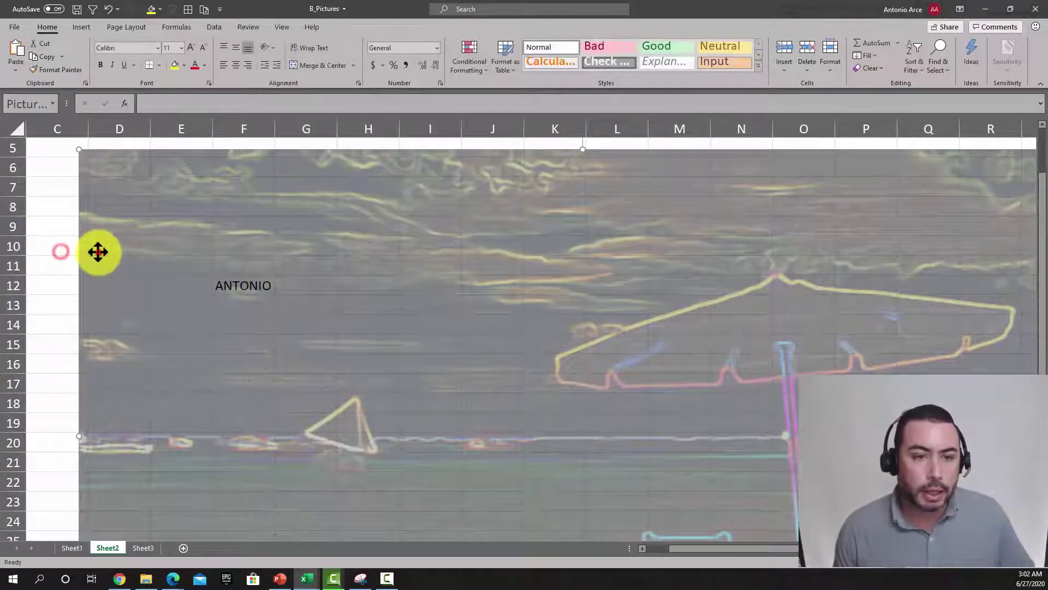
left_click(97, 251)
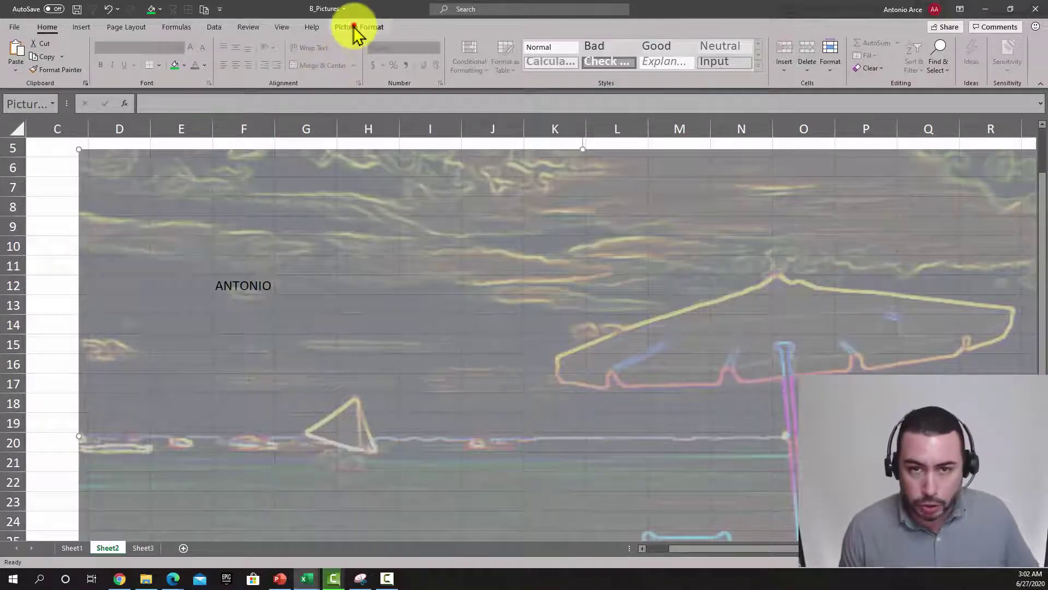
left_click(354, 30)
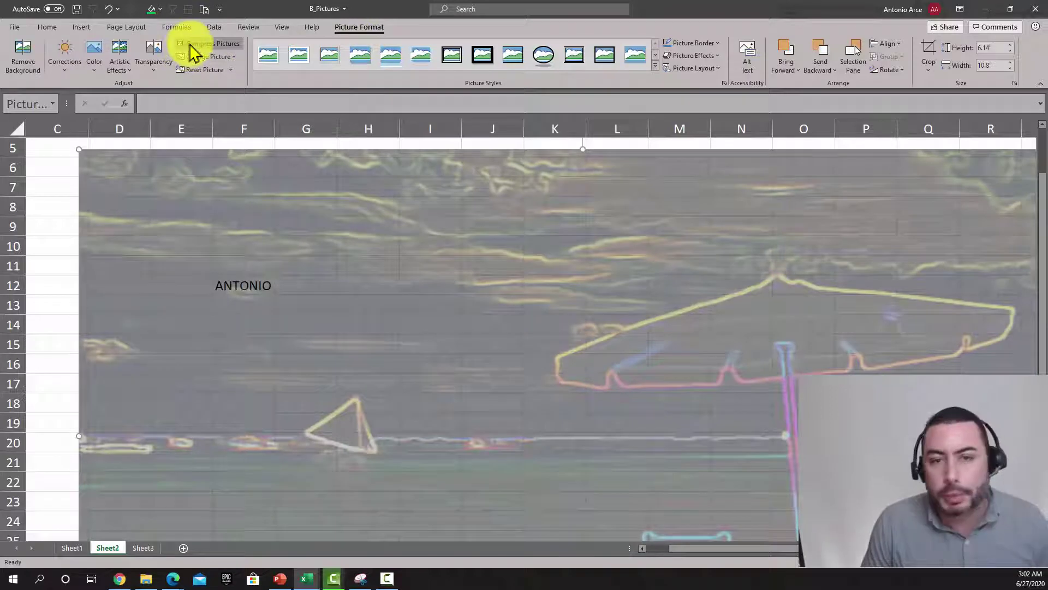
Step: Compress only this beach photo at default resolution, then show the Change Picture choices
left_click(192, 46)
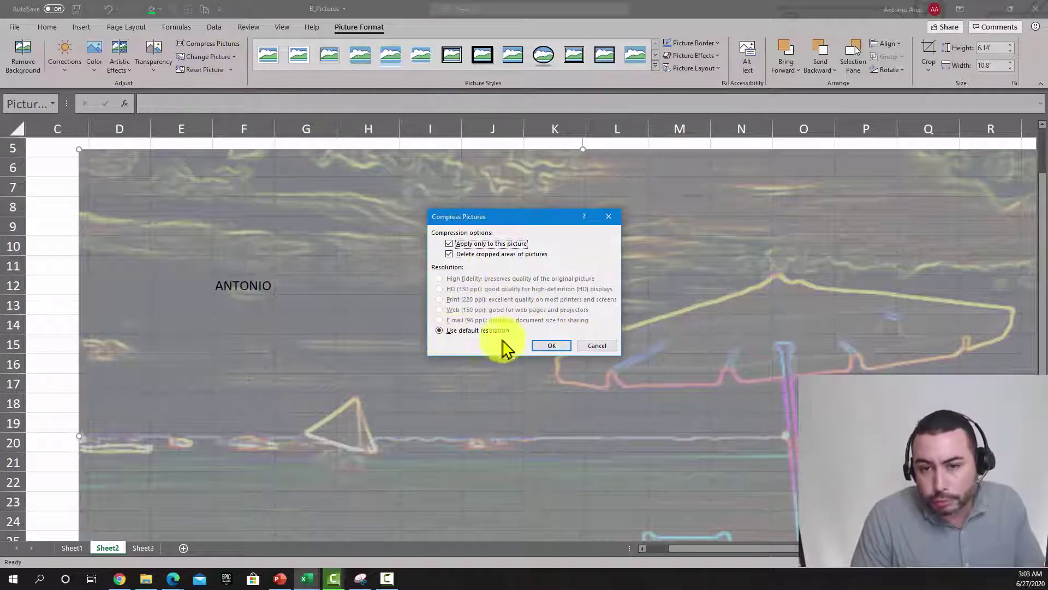
left_click(564, 346)
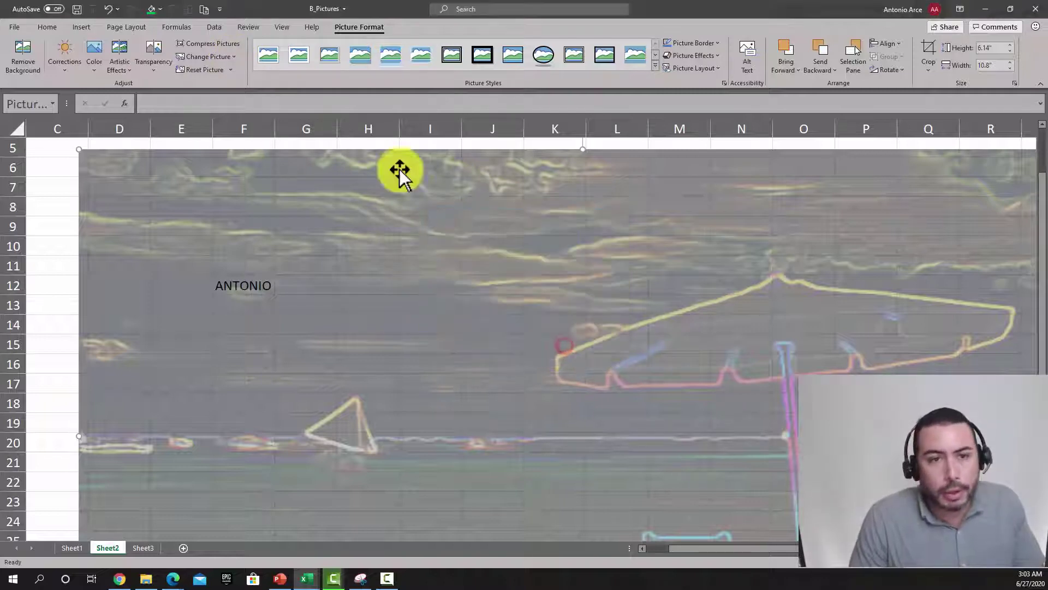
left_click(203, 57)
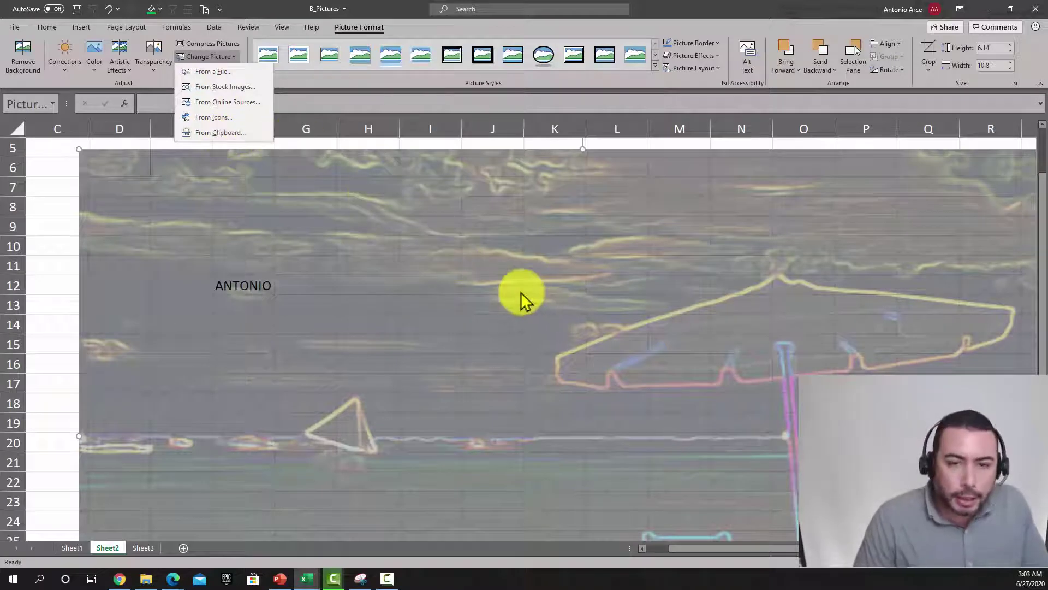
Step: Reset the beach photo to remove its artistic effect and restore the original colours
left_click(250, 10)
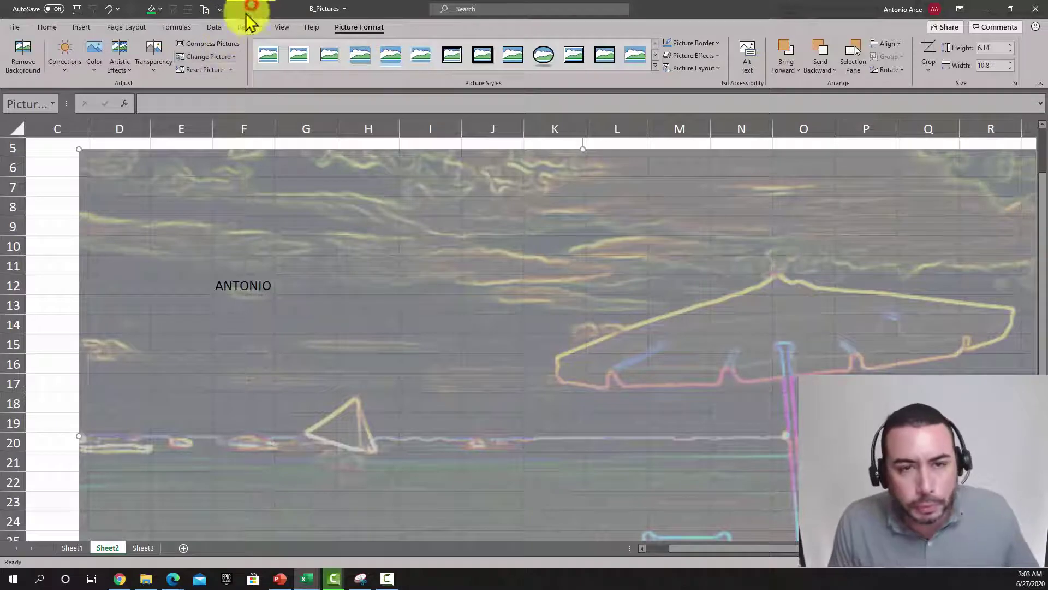
left_click(231, 70)
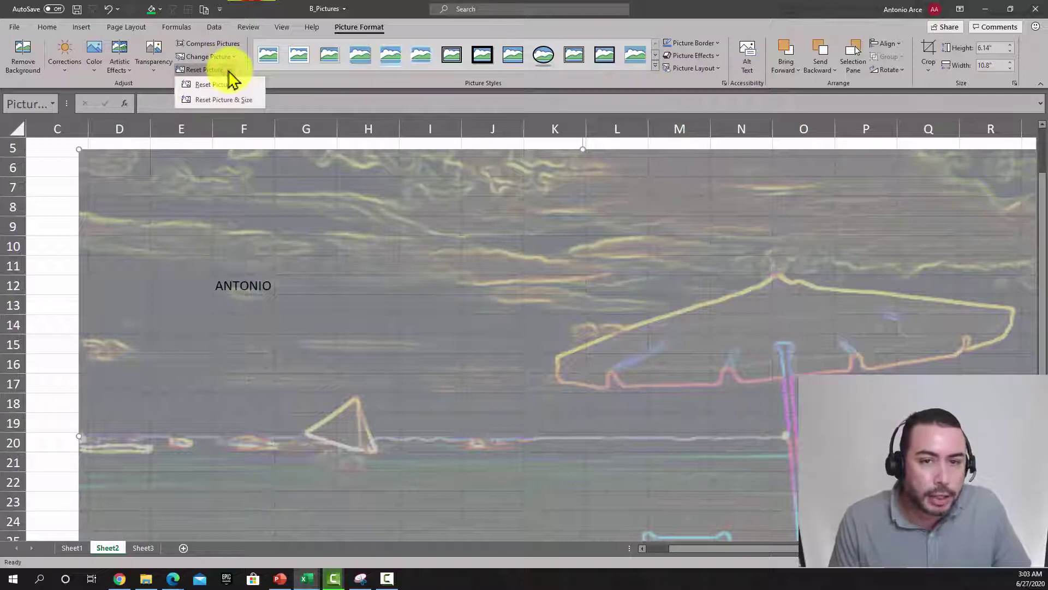
left_click(213, 84)
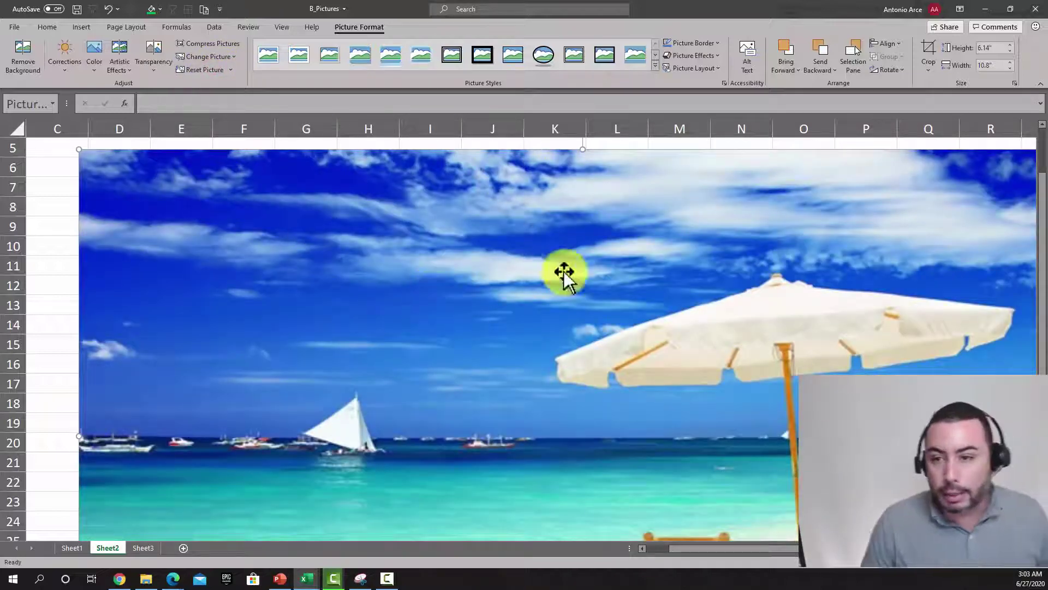
scroll(1026, 341, "down", 2)
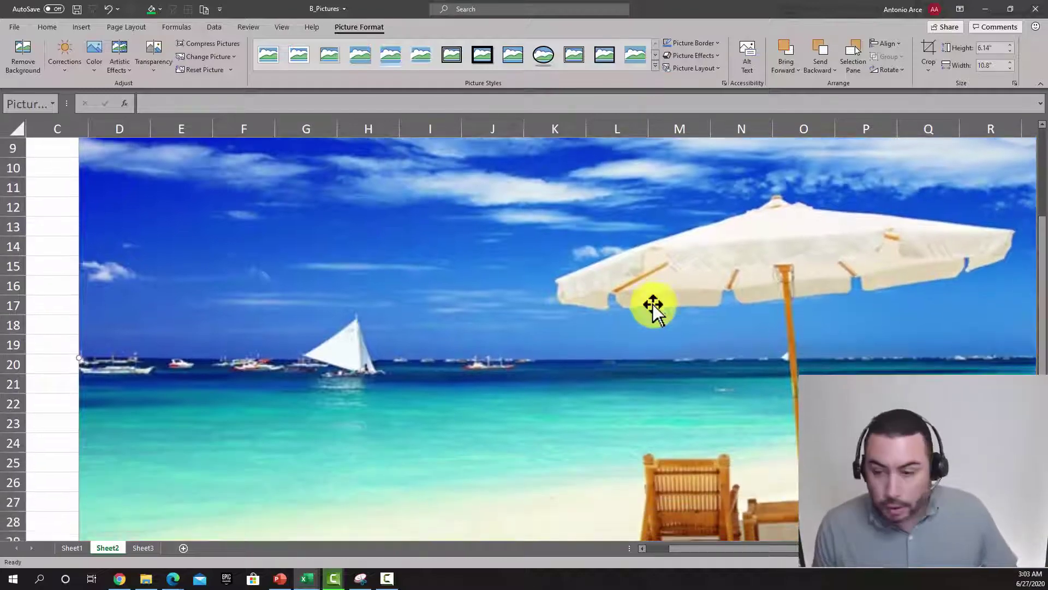
Step: At 100% zoom, apply Reflected Bevel, White to the beach photo and move it near B1
left_click(978, 563)
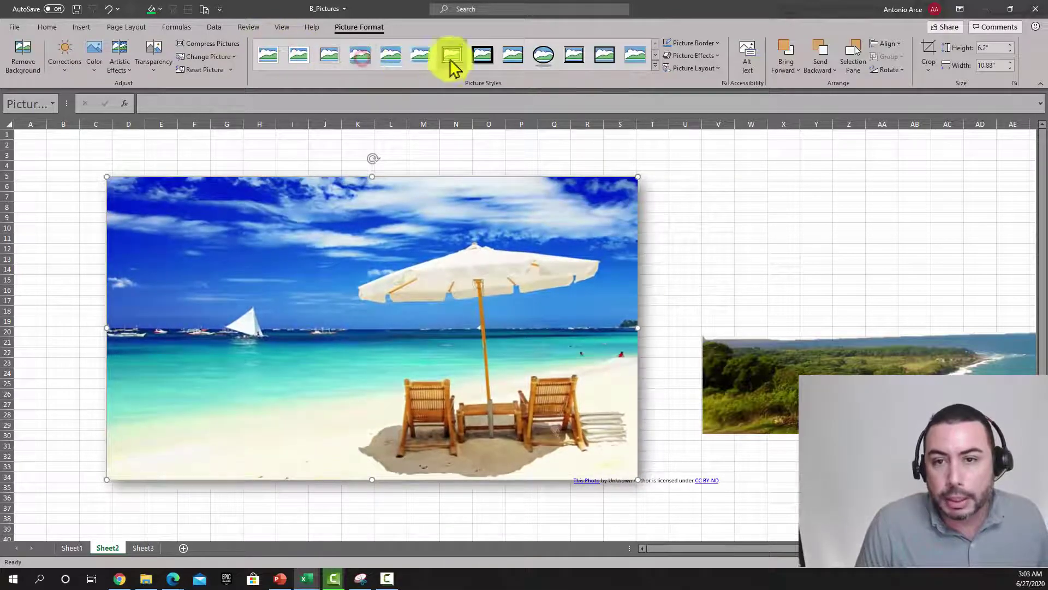
left_click(654, 65)
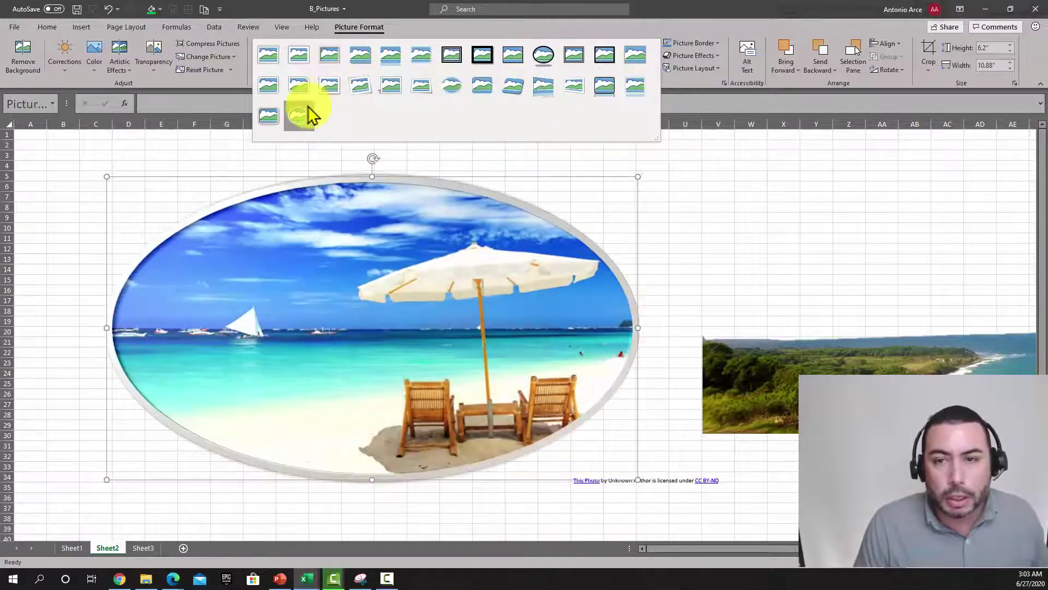
left_click(638, 94)
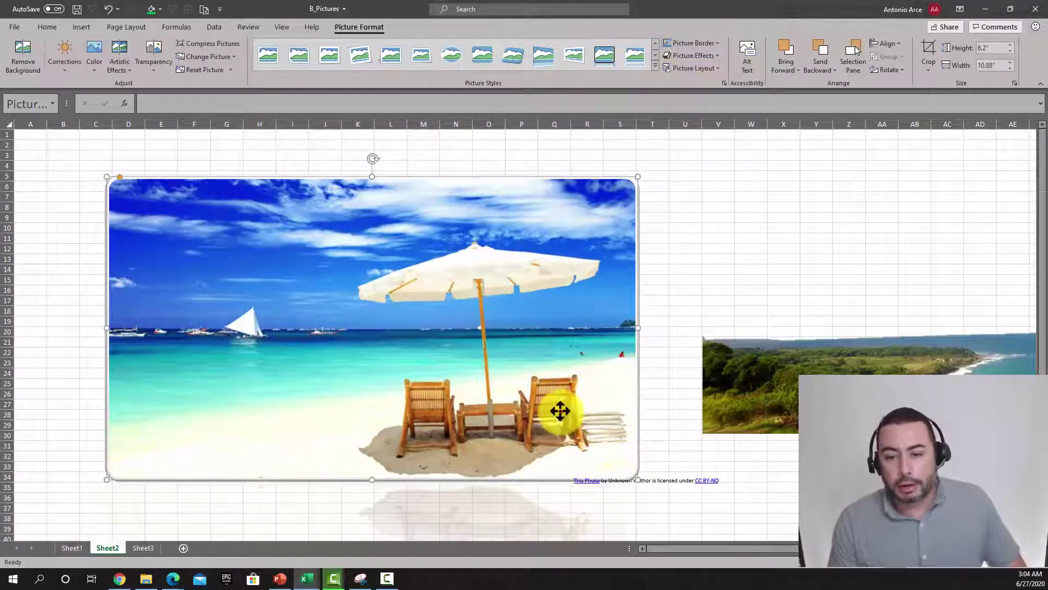
left_click_drag(560, 411, 509, 364)
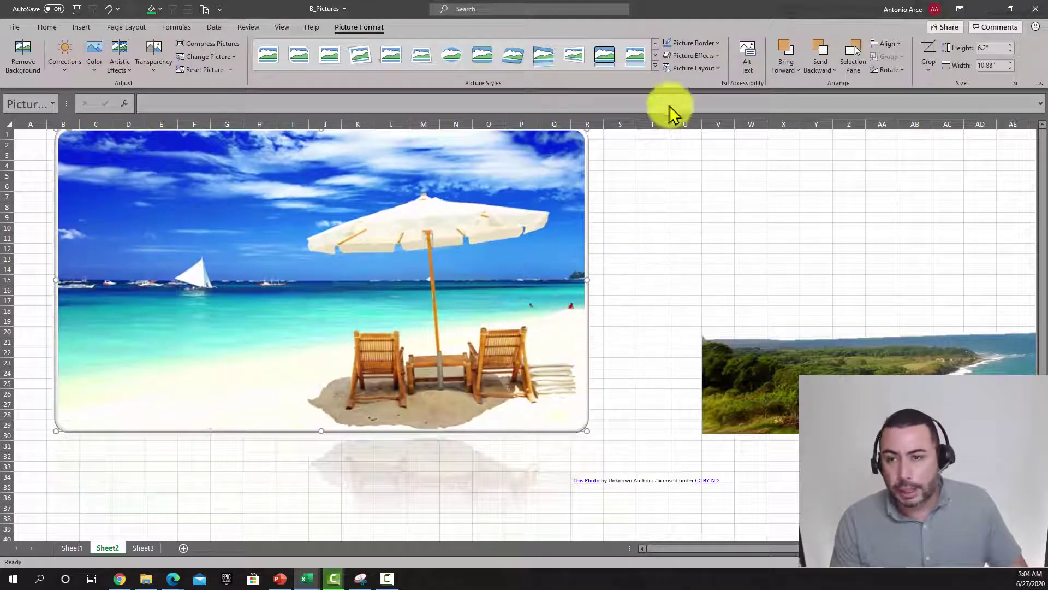
left_click(712, 42)
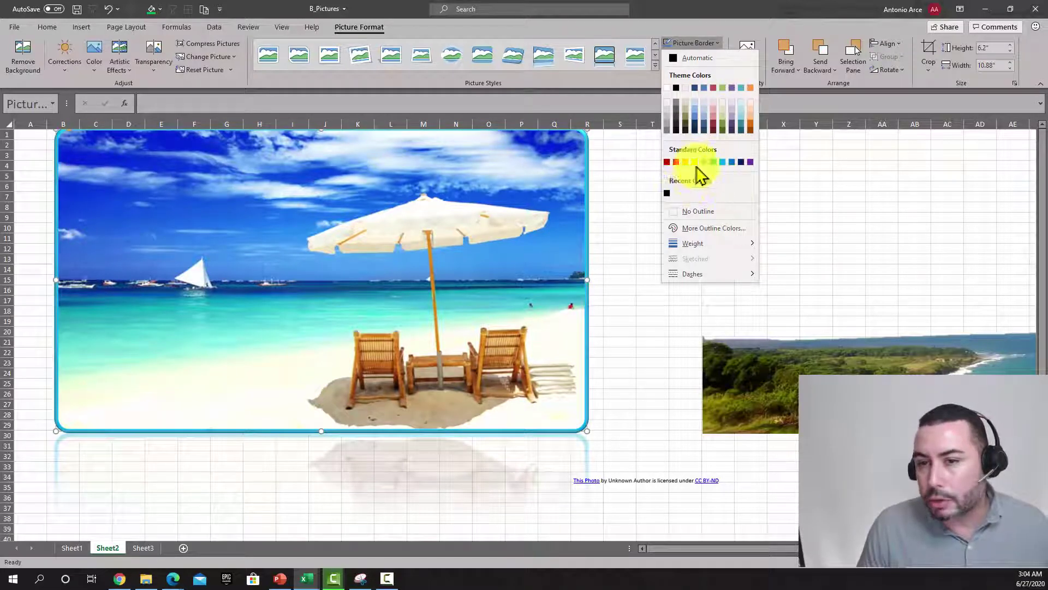
Step: Give the beach photo a red border and the first Outer shadow effect
left_click(675, 163)
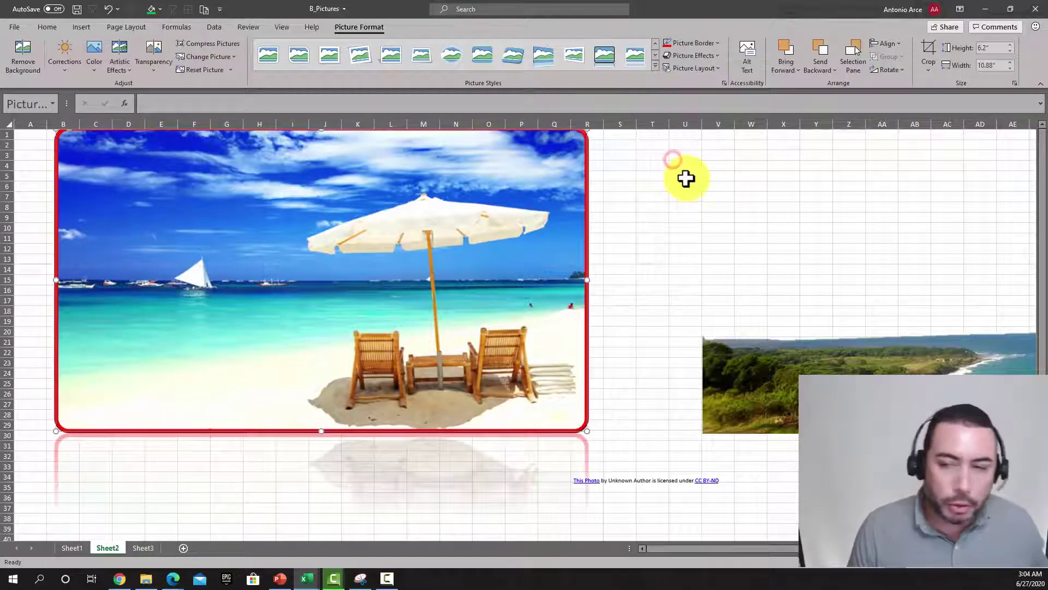
left_click(720, 56)
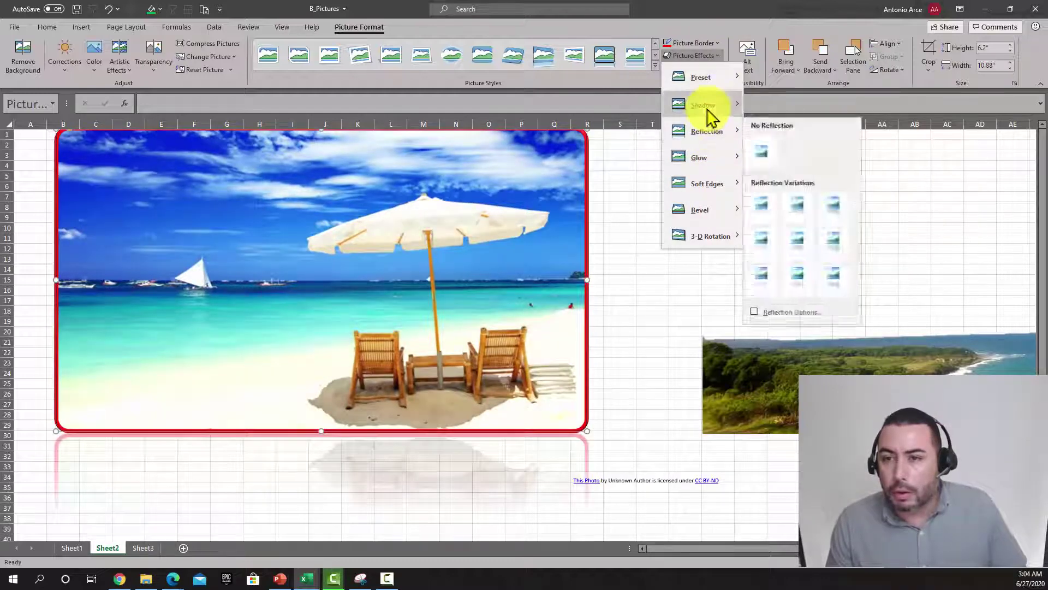
mouse_move(703, 105)
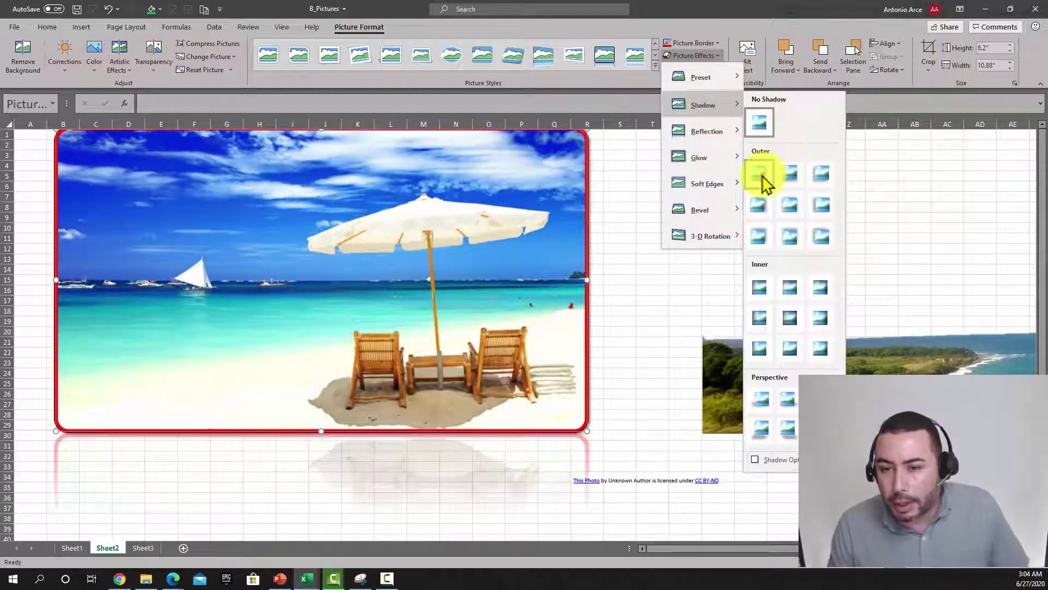
left_click(760, 174)
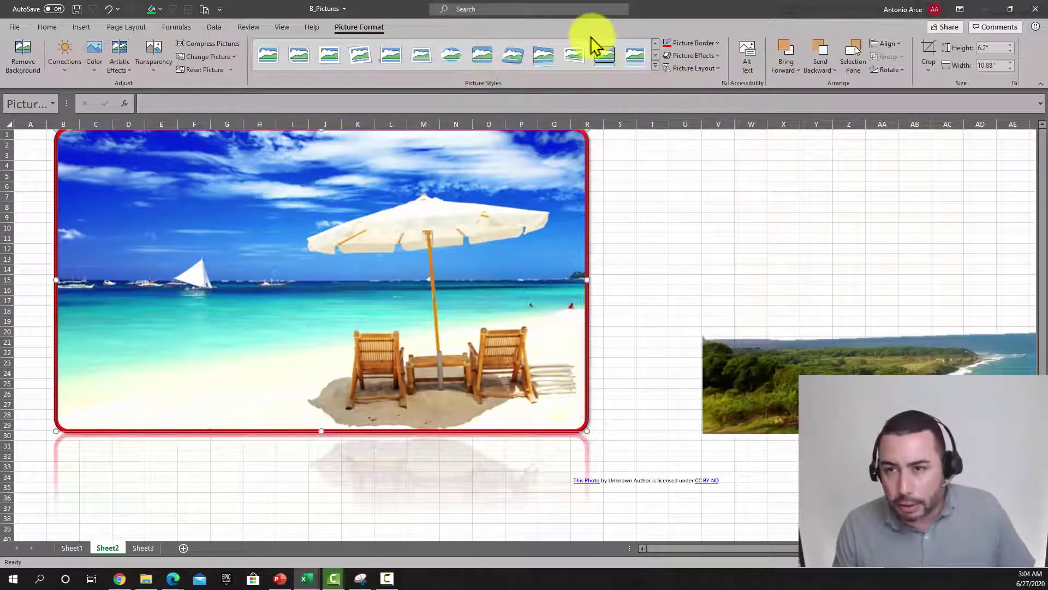
left_click(748, 66)
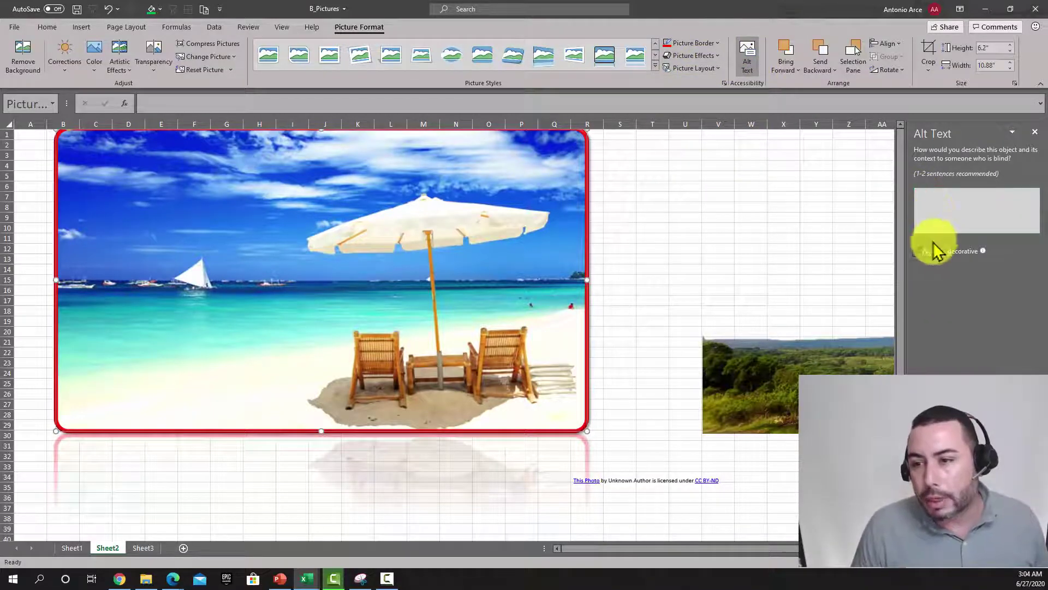
type("dSADASdASDASdA")
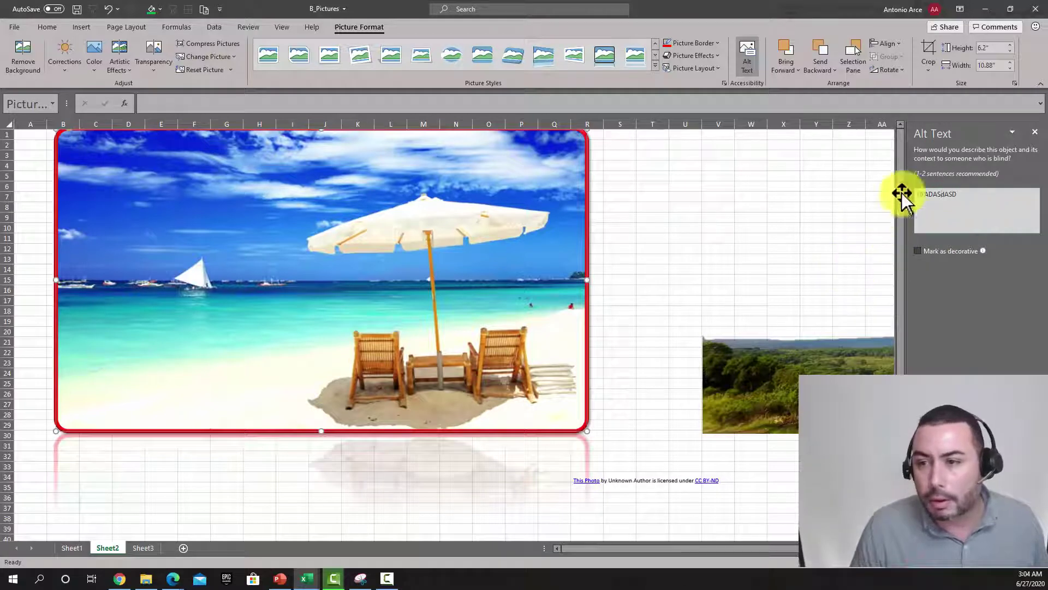
left_click_drag(970, 194, 889, 199)
left_click(754, 222)
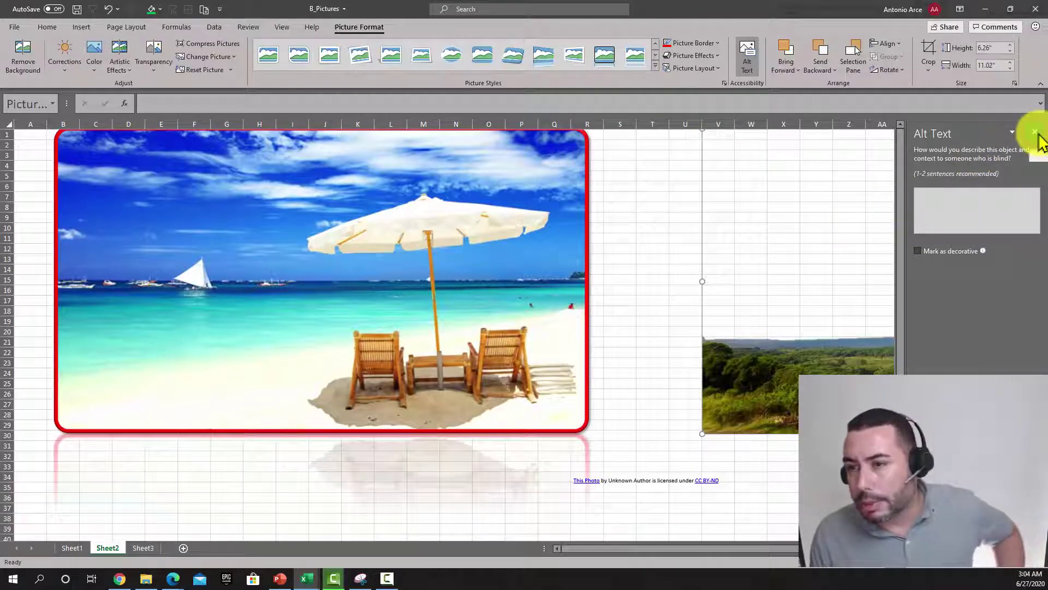
left_click(971, 215)
type("TE")
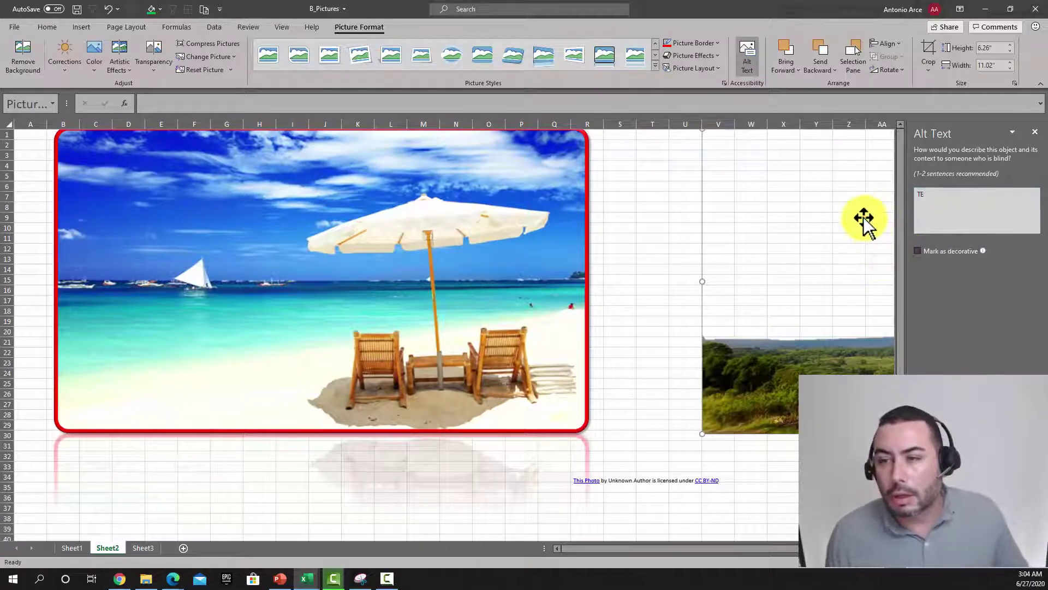
left_click(1035, 132)
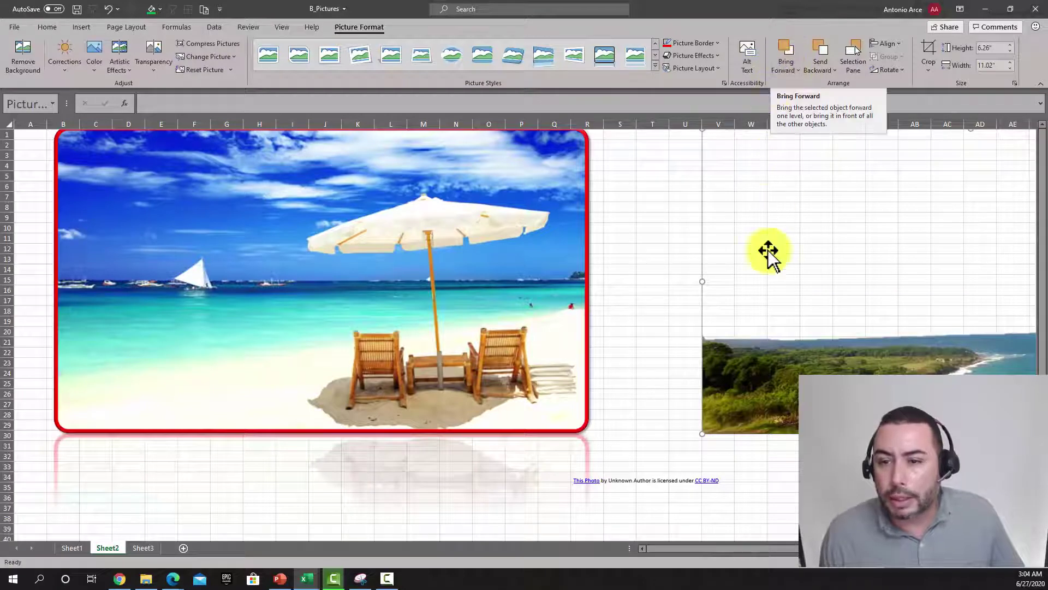
Step: Overlap the landscape picture on the beach photo, send the photo behind it, and show the Selection Pane
left_click_drag(758, 361, 567, 343)
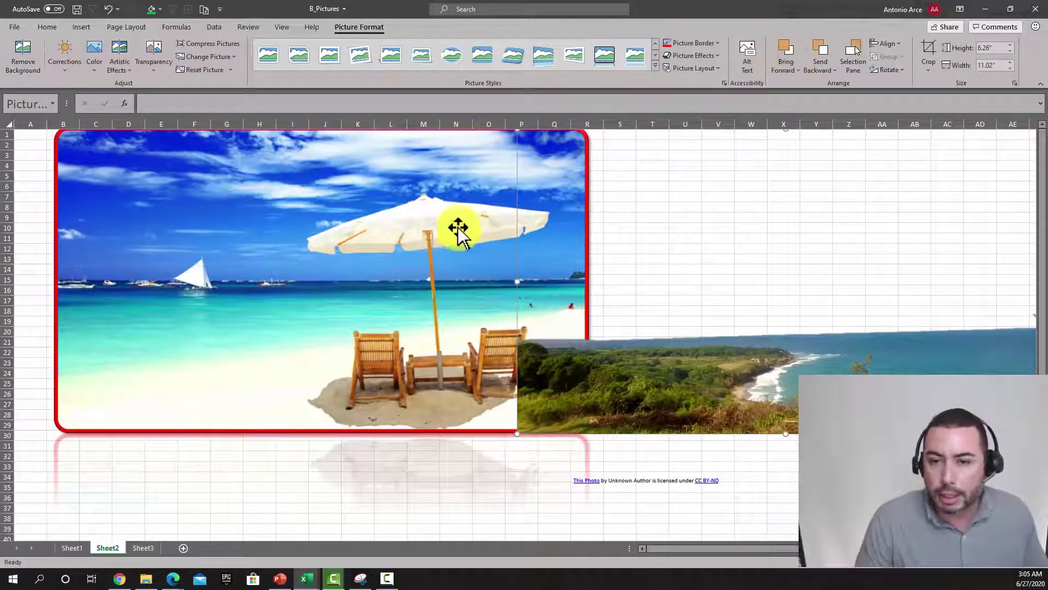
left_click(417, 250)
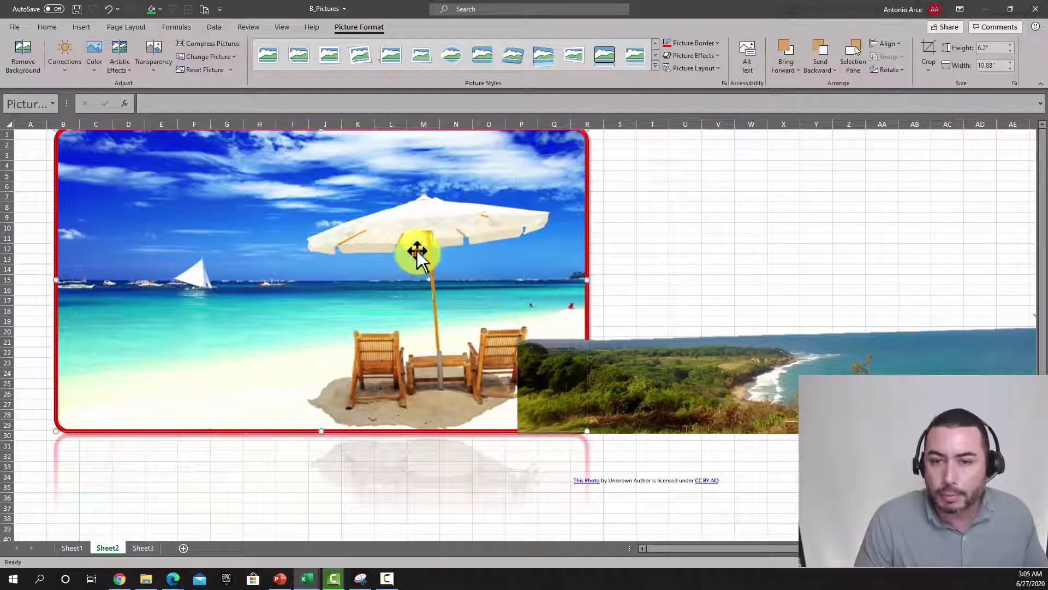
left_click(787, 57)
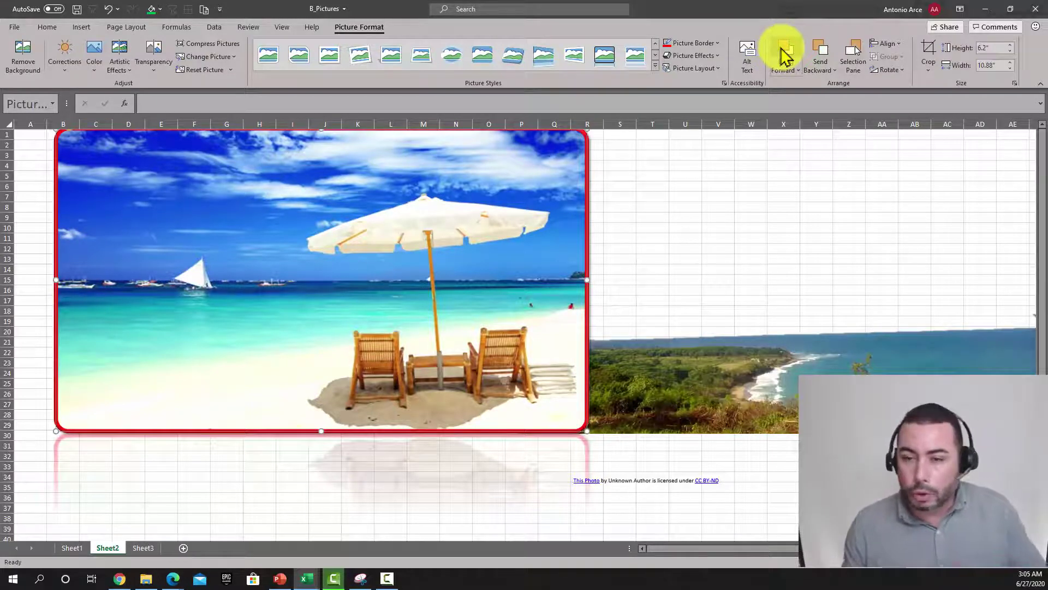
left_click(826, 57)
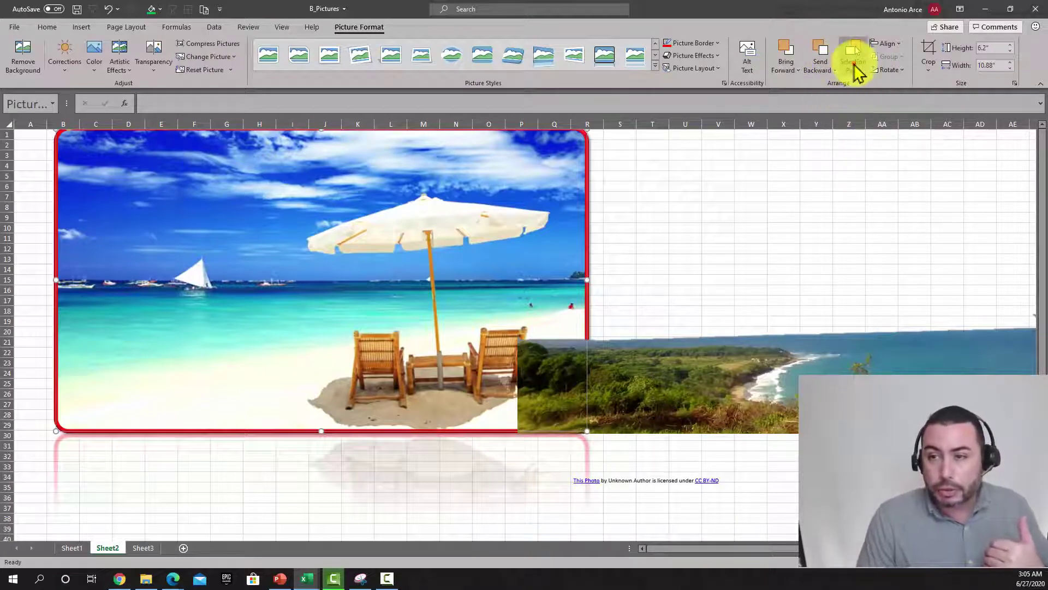
left_click(856, 63)
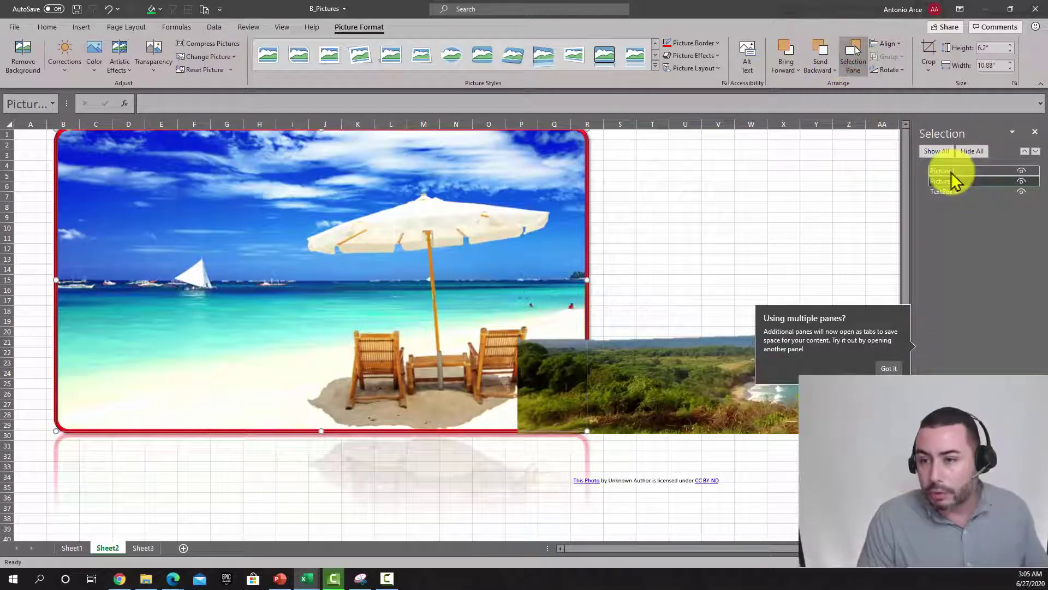
Step: In the Selection pane, toggle the pictures' visibility and start renaming the landscape picture
left_click(1019, 171)
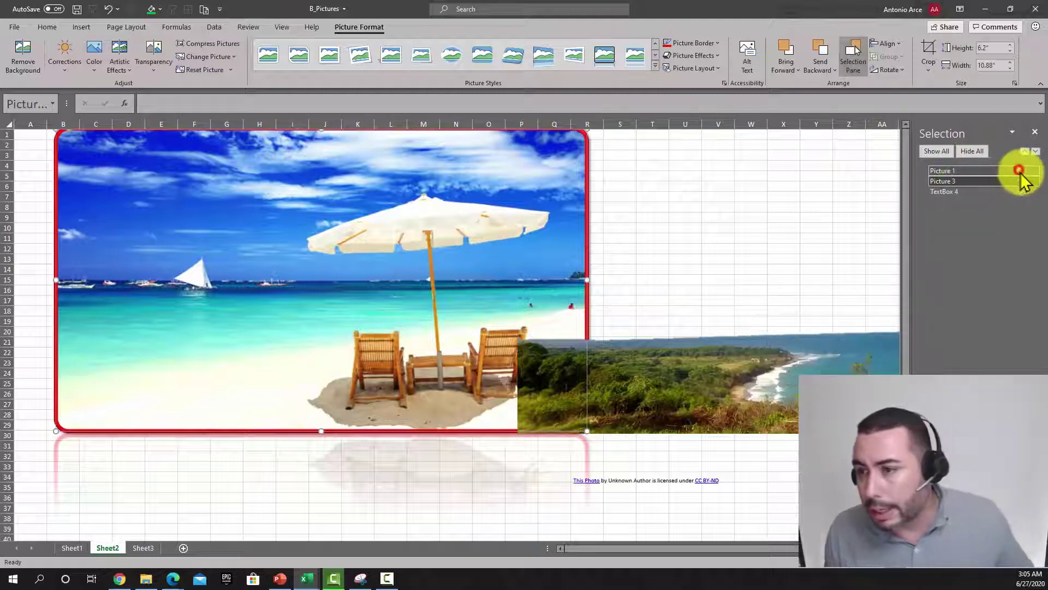
left_click(1021, 171)
left_click(1021, 181)
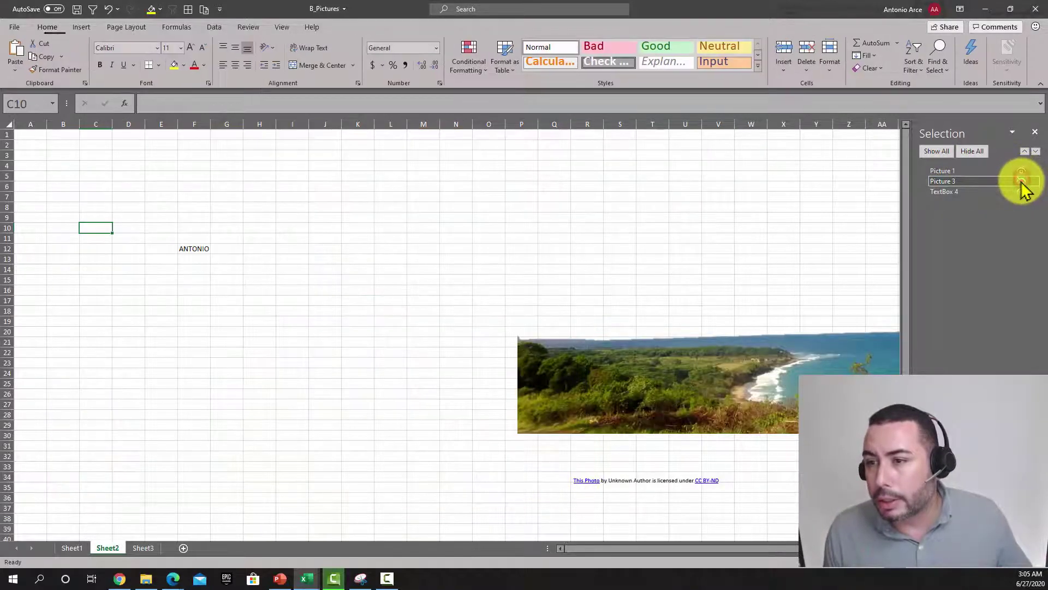
left_click(1021, 181)
left_click(966, 180)
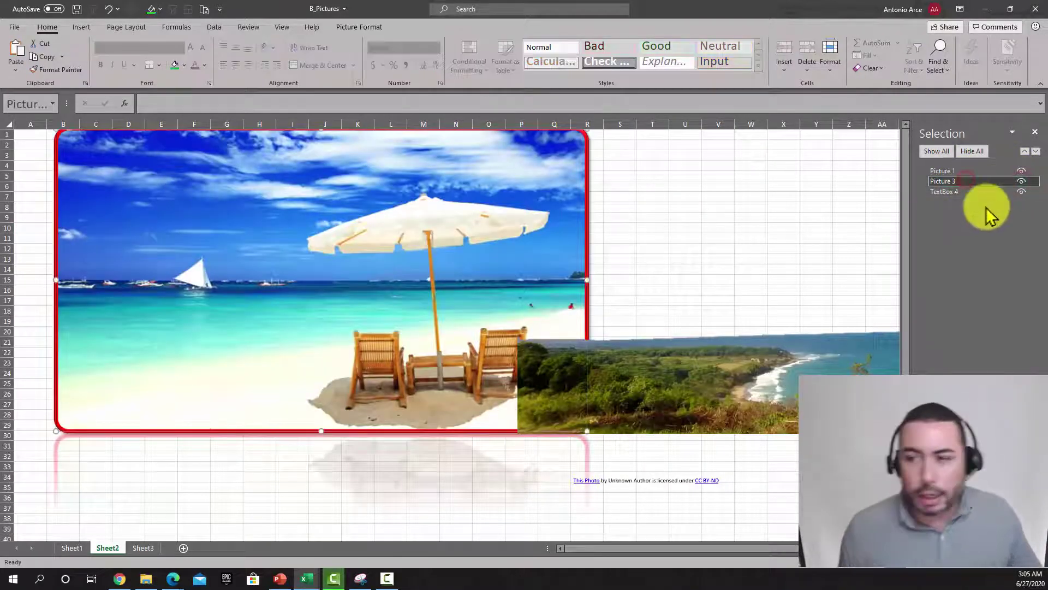
left_click(942, 171)
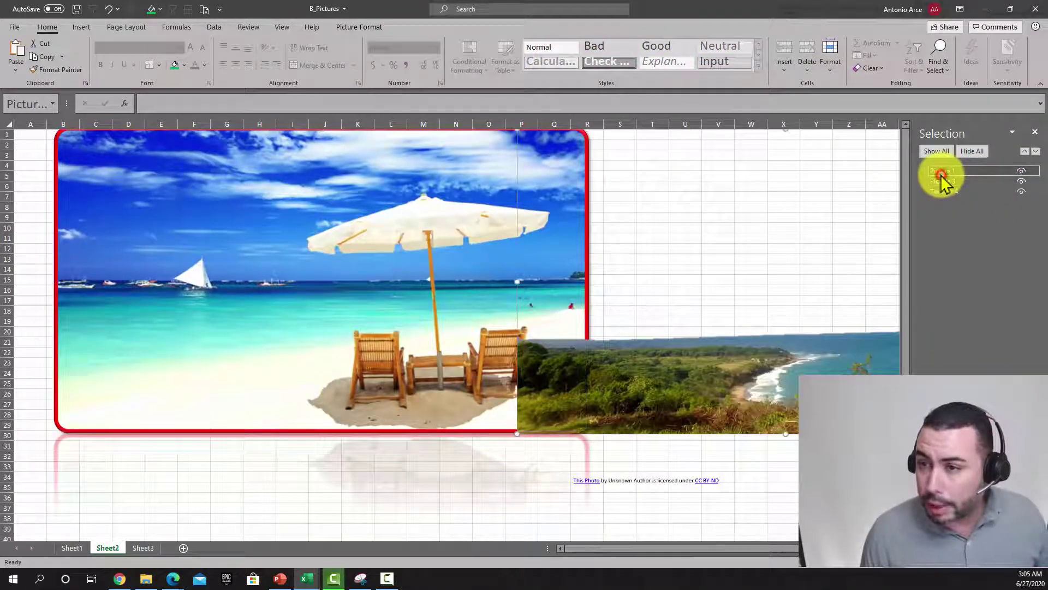
left_click(952, 170)
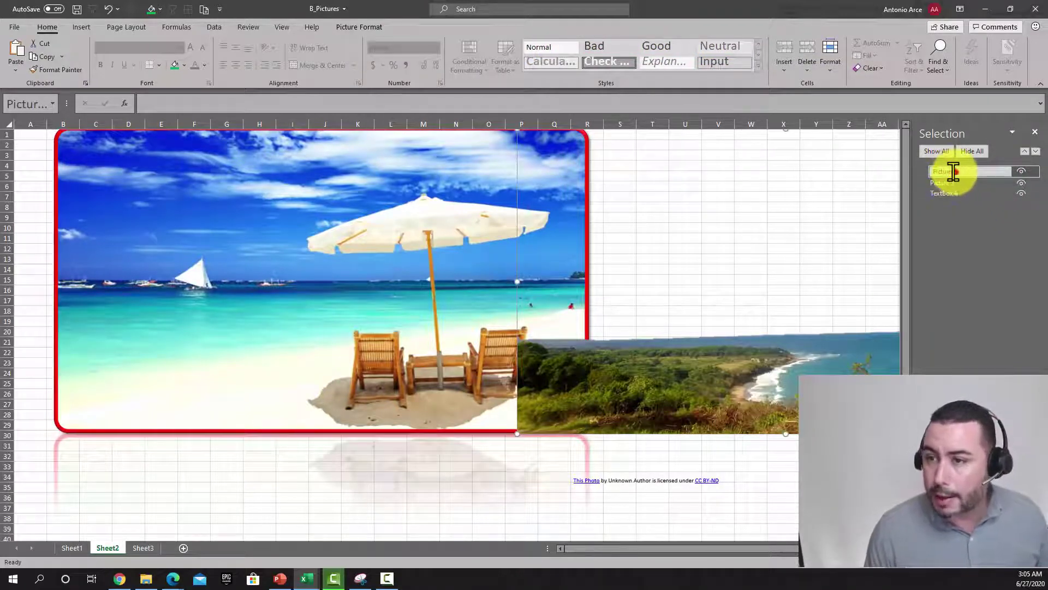
double_click(943, 172)
type("Playa Onlin1")
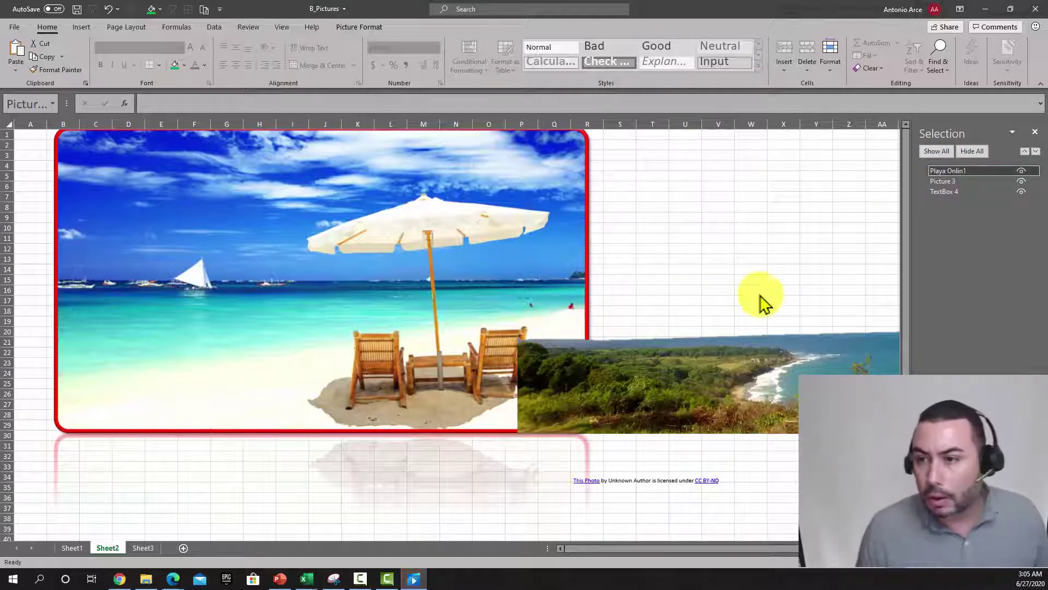
left_click(777, 277)
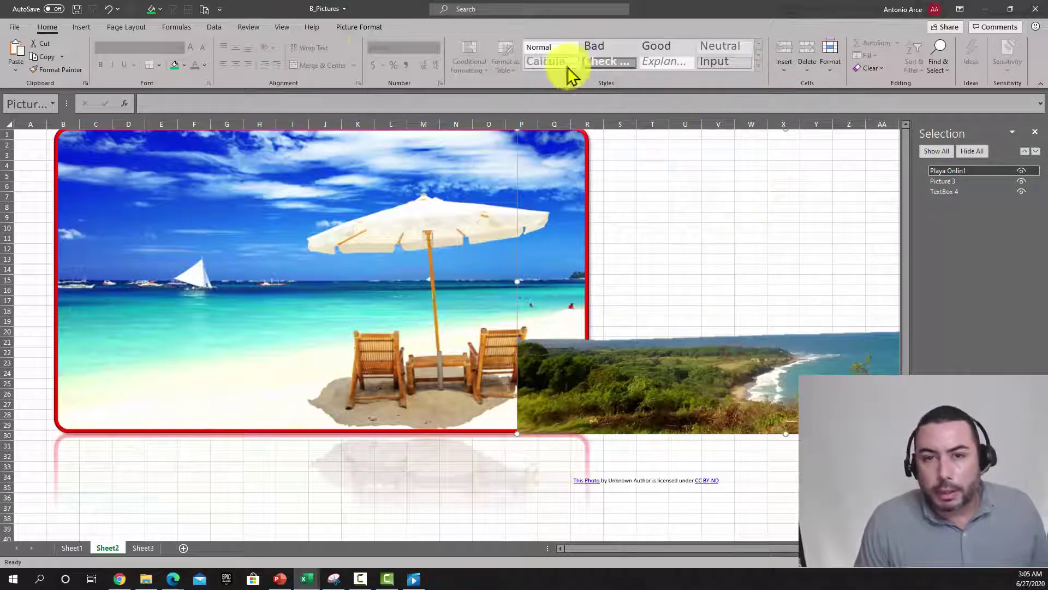
Step: Select both the beach photo and the landscape picture and show the Align options
left_click(371, 28)
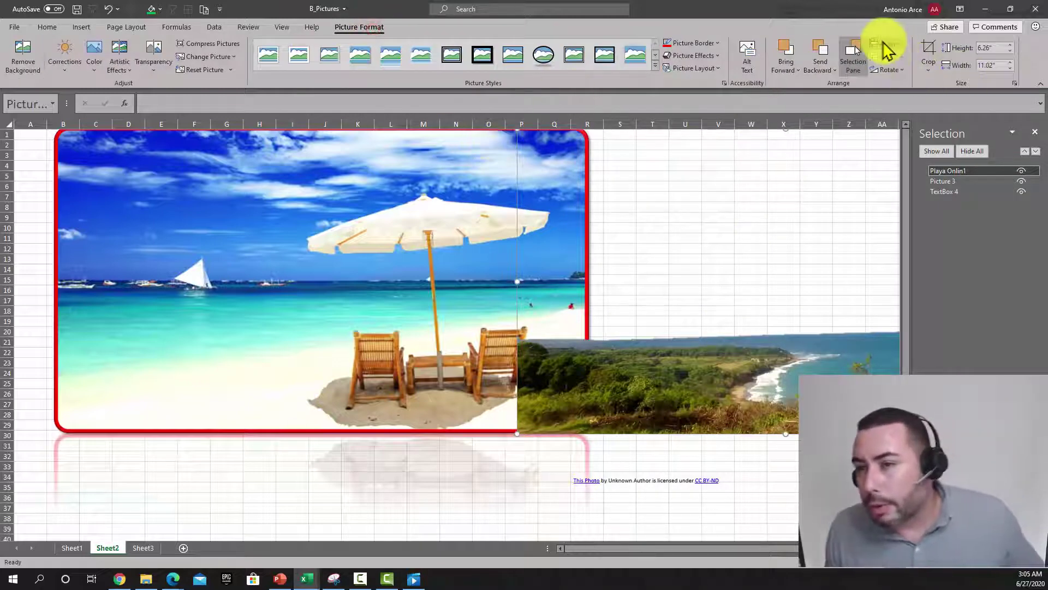
left_click(492, 217)
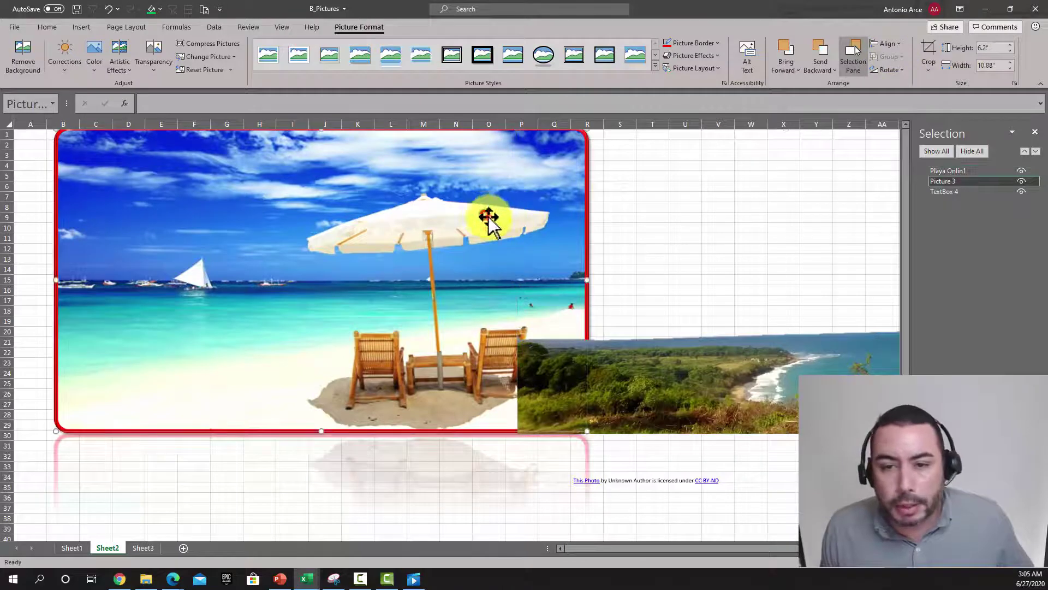
left_click(718, 363, "ctrl")
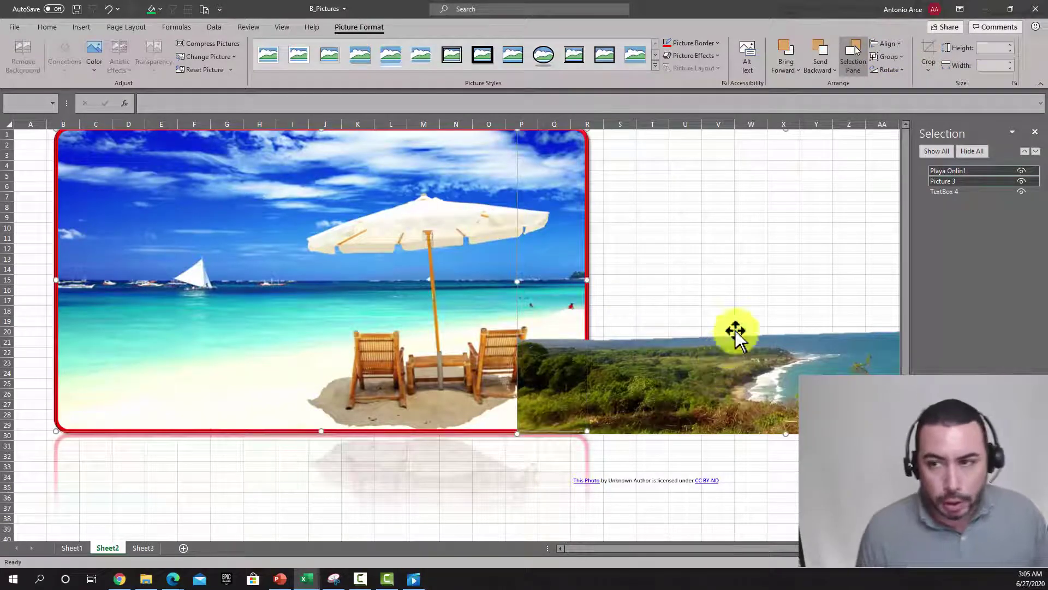
left_click(886, 44)
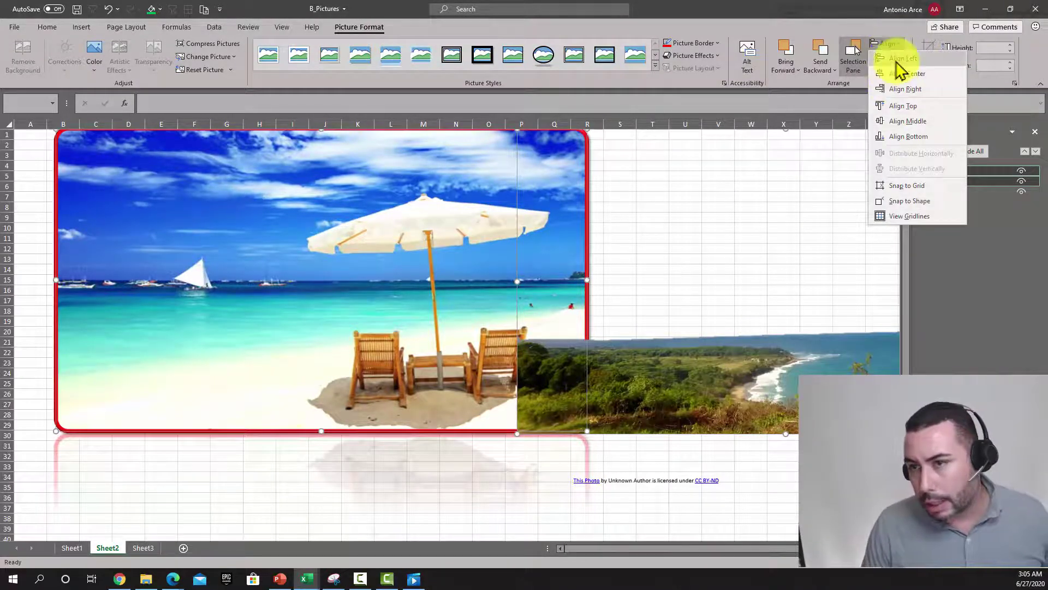
Step: Try Align Left and Align Right on the two pictures, then move them down-right
left_click(896, 60)
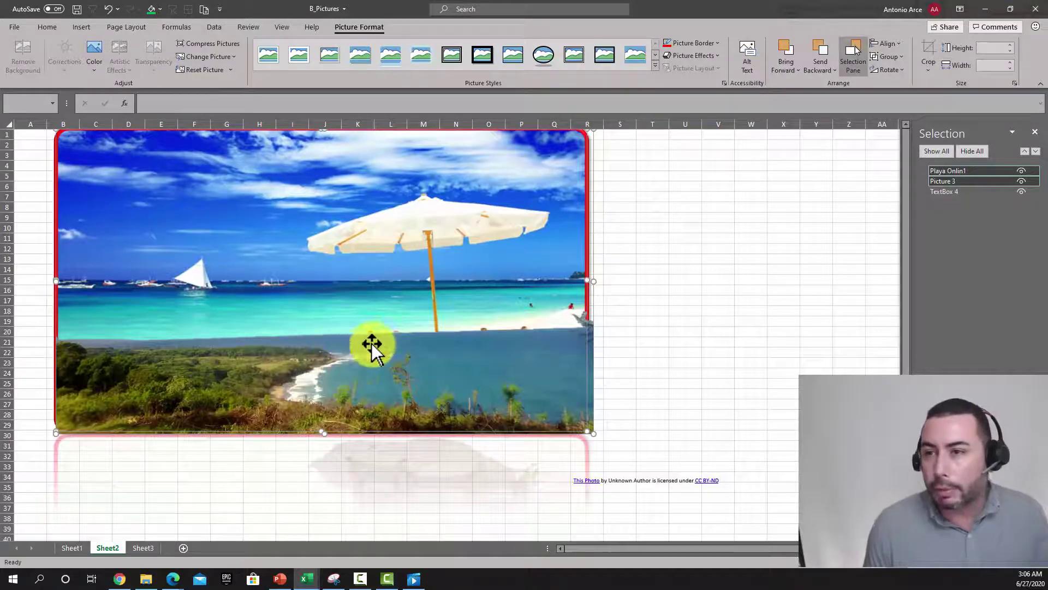
left_click(885, 43)
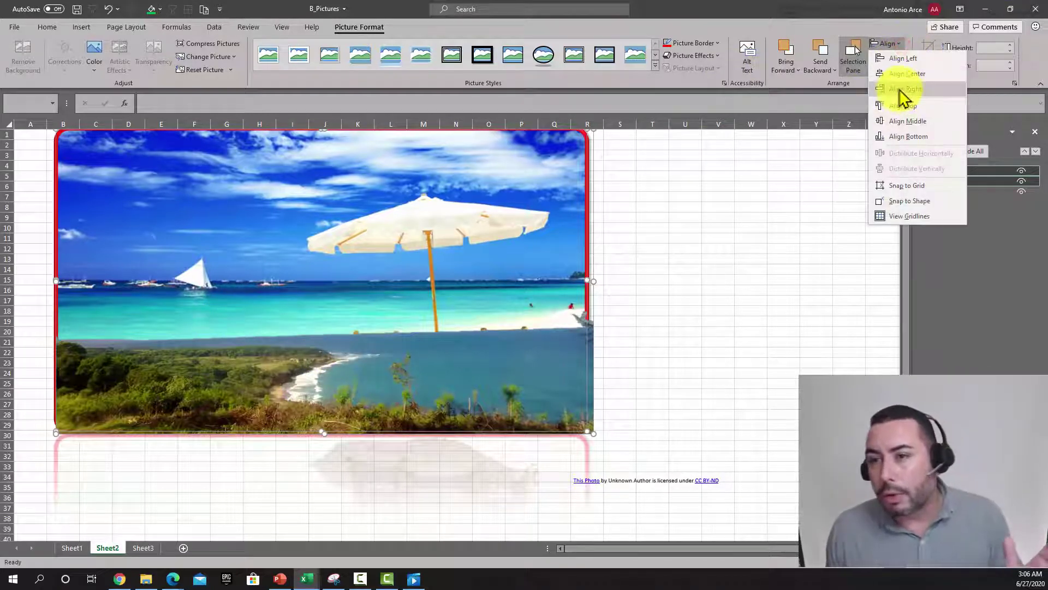
left_click(903, 90)
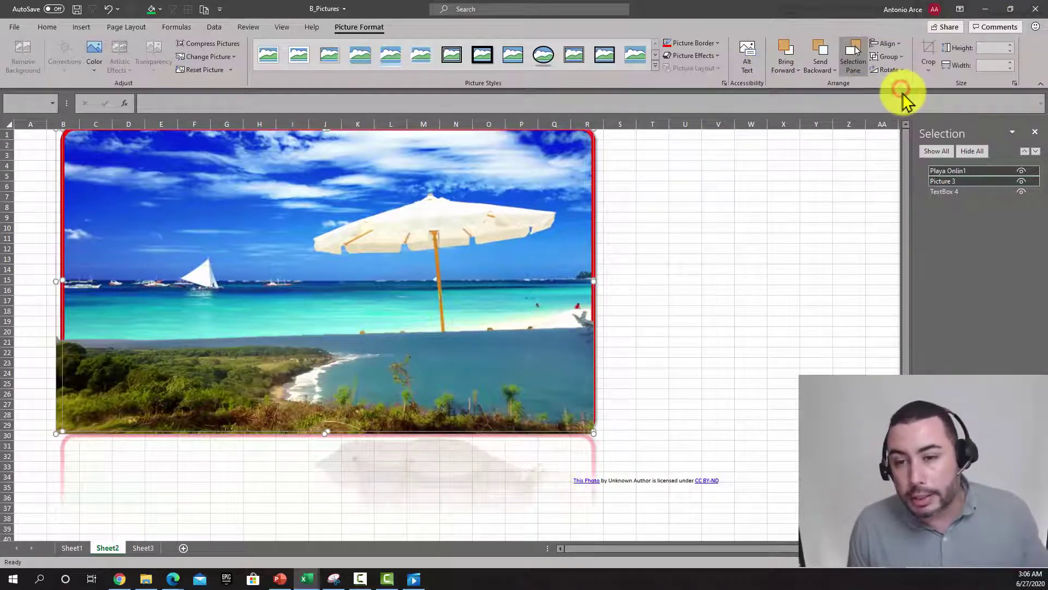
left_click(902, 44)
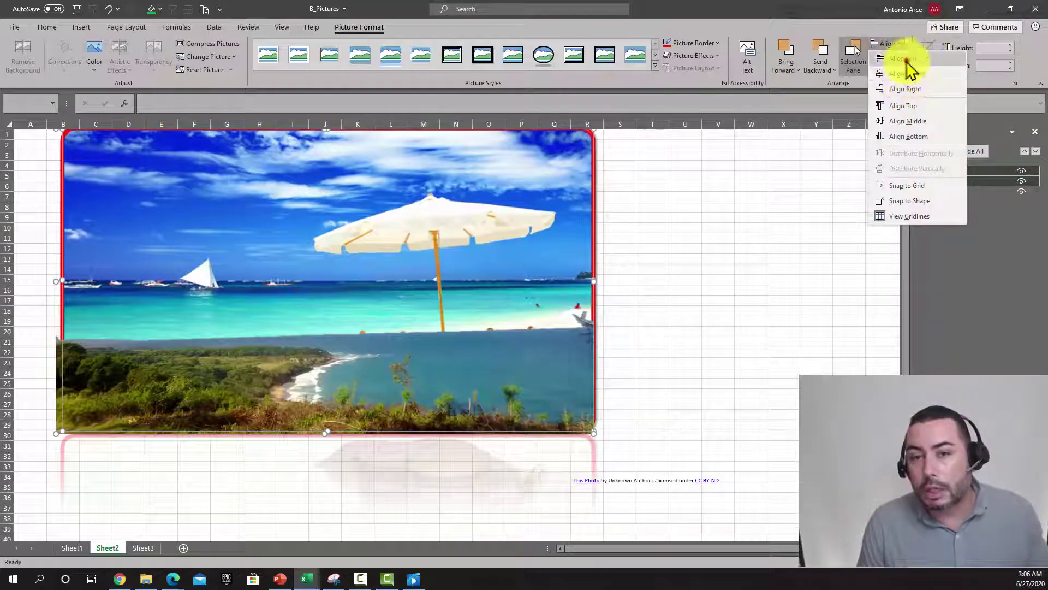
left_click(905, 59)
mouse_move(580, 373)
left_mouse_down()
mouse_move(636, 386)
mouse_move(611, 379)
mouse_move(588, 399)
mouse_move(819, 390)
left_mouse_up()
Step: Reselect the landscape picture and beach photo and apply Align Center
left_click(551, 387)
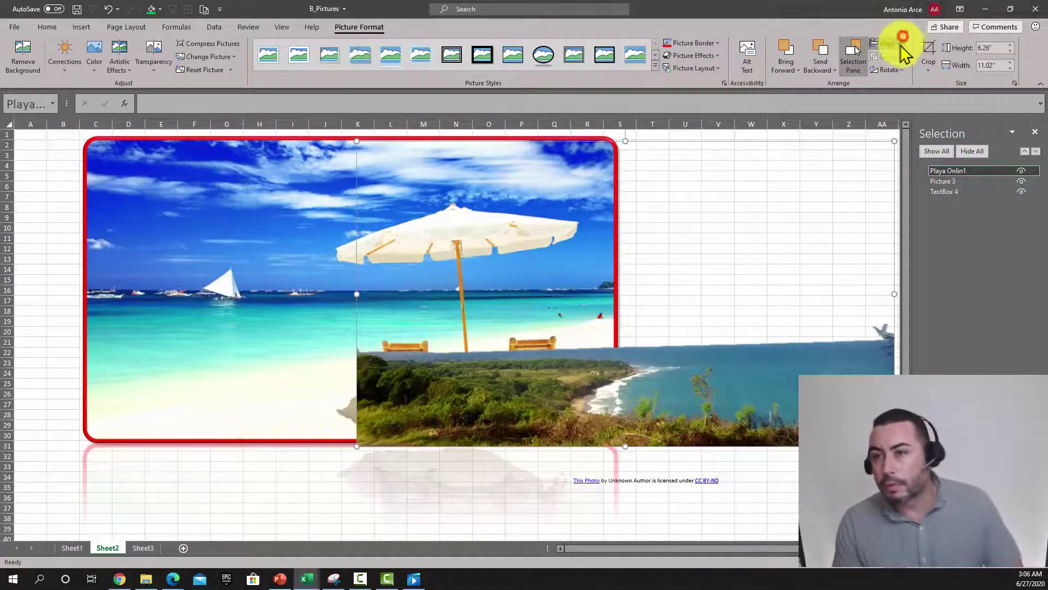
left_click(901, 43)
left_click(726, 317)
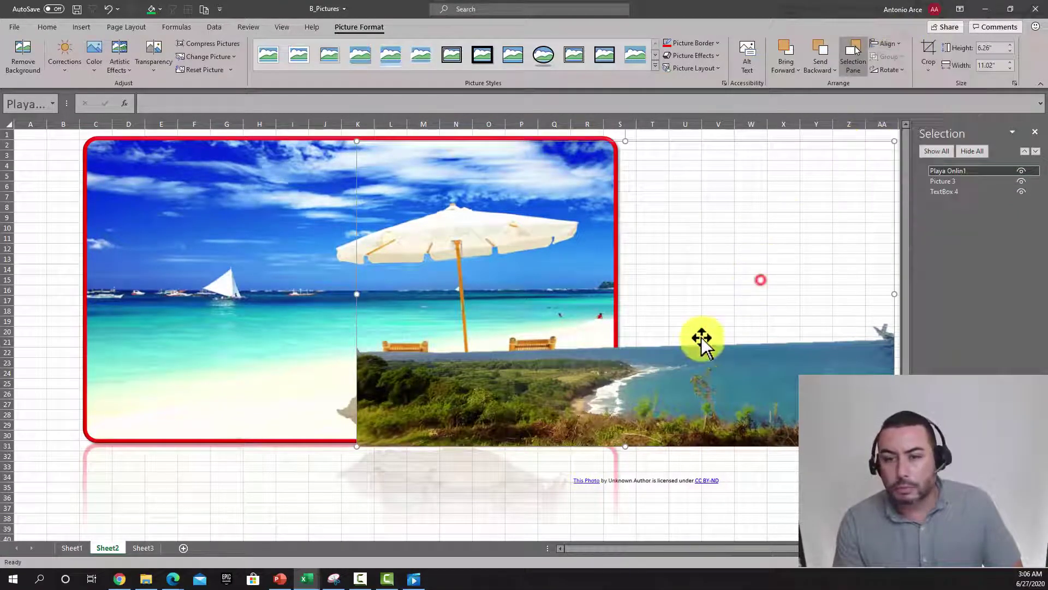
left_click(311, 270, "ctrl")
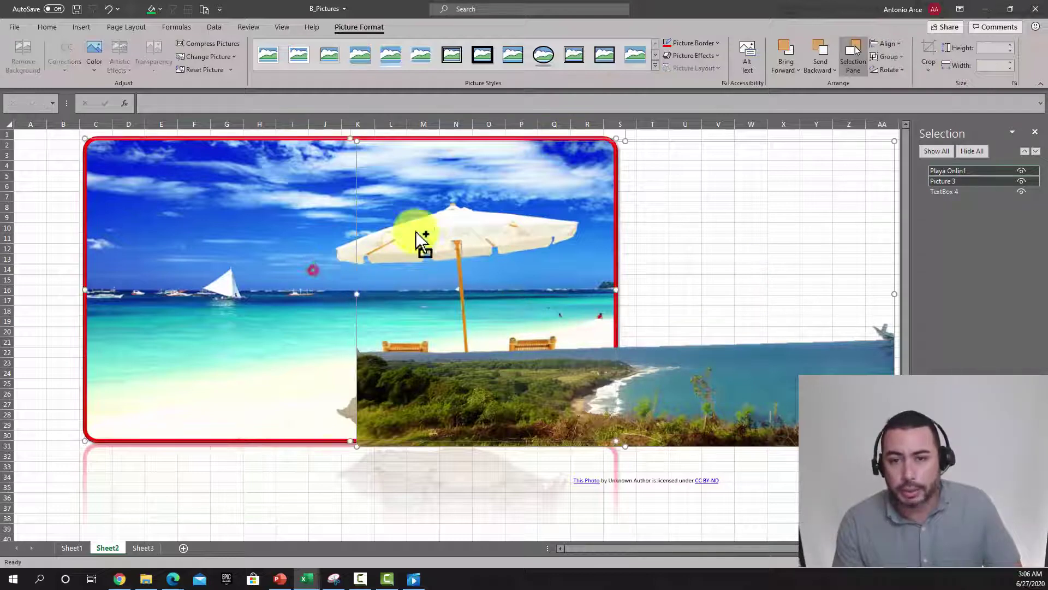
left_click(884, 43)
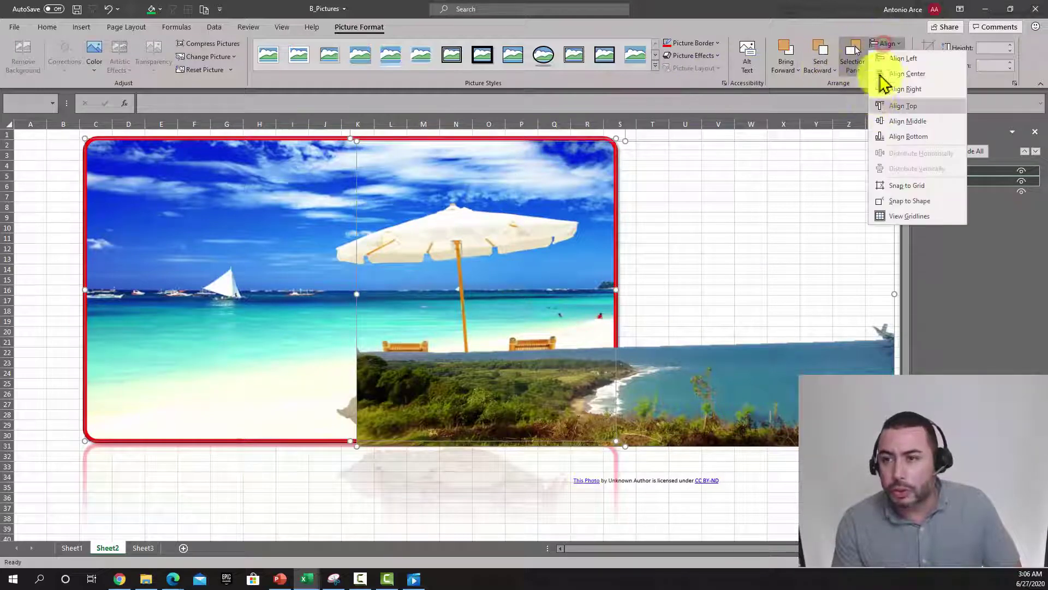
left_click(904, 73)
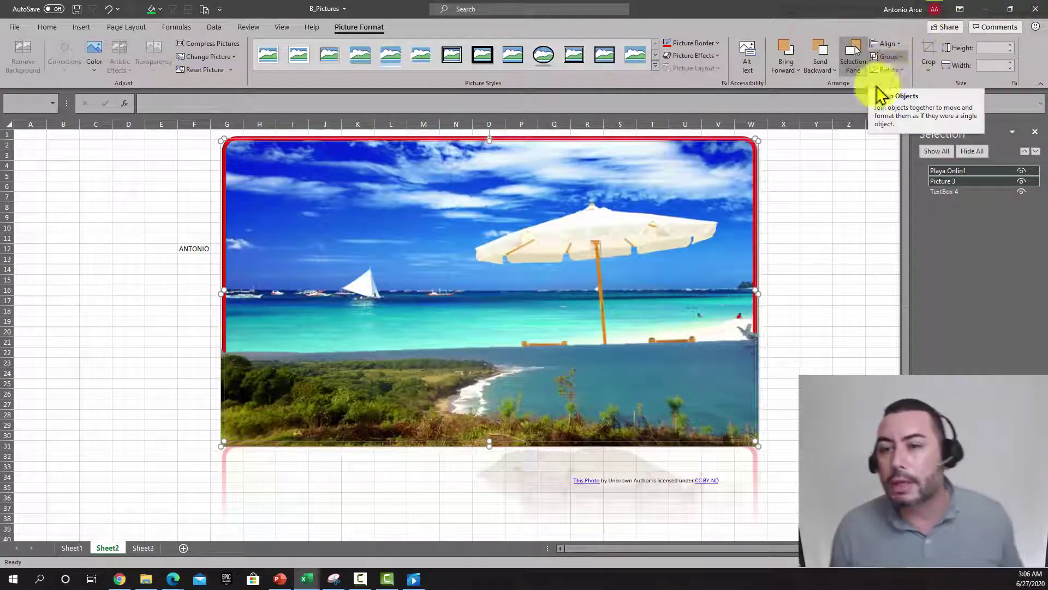
Step: Move the beach photo left and place the landscape picture below it, offset right
left_click(781, 350)
left_click_drag(546, 355, 650, 430)
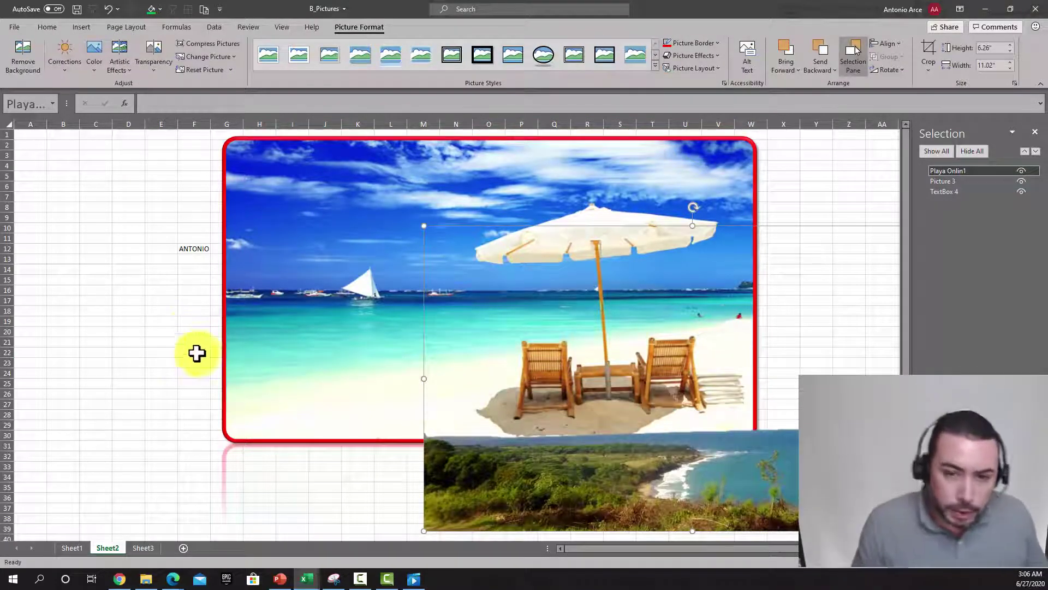
left_click(280, 345)
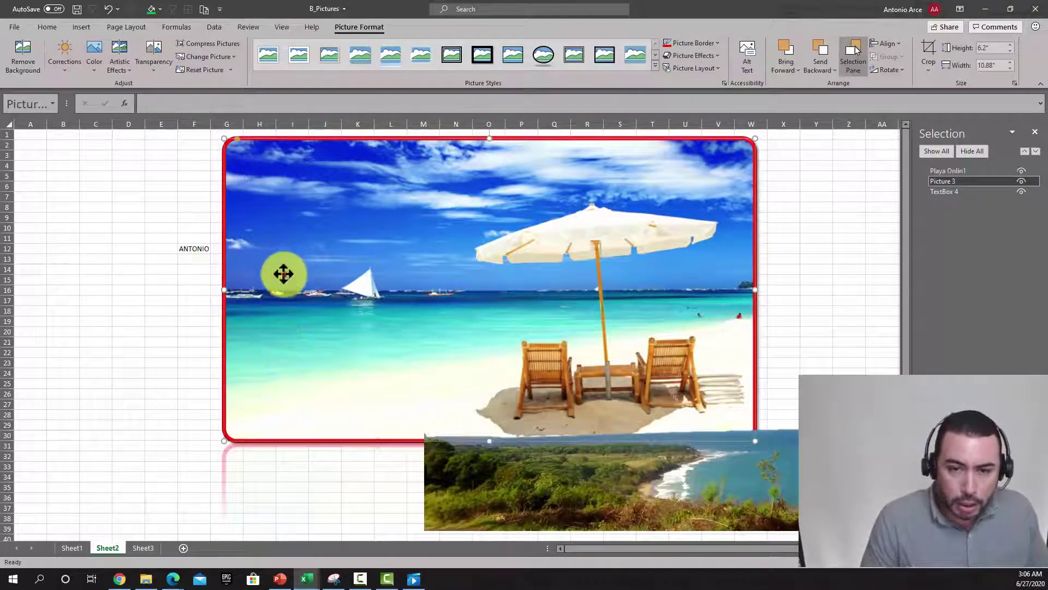
left_click_drag(281, 274, 134, 274)
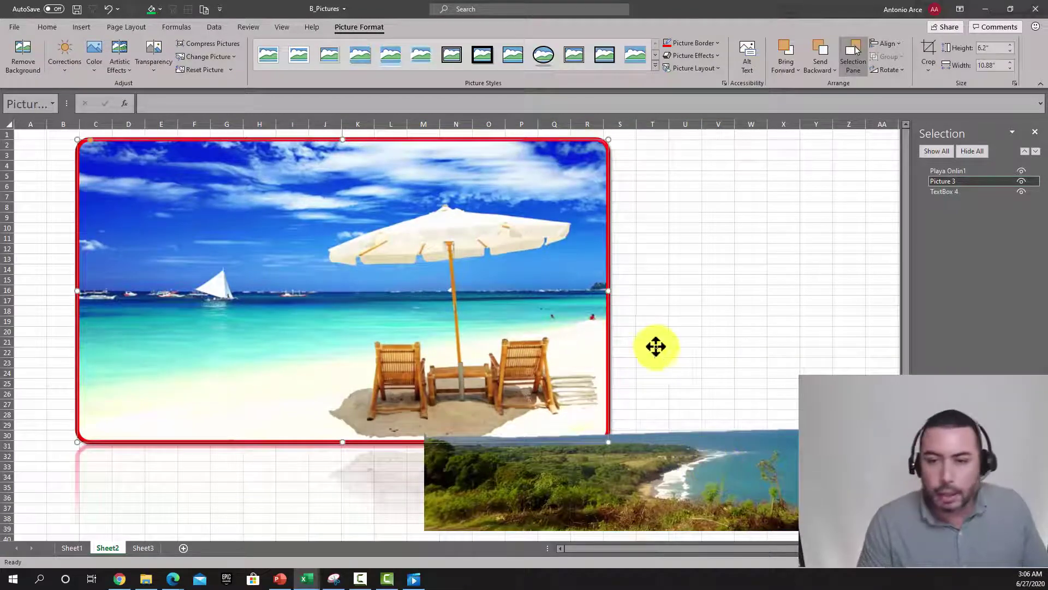
left_click_drag(657, 348, 511, 322)
left_click_drag(559, 463, 372, 468)
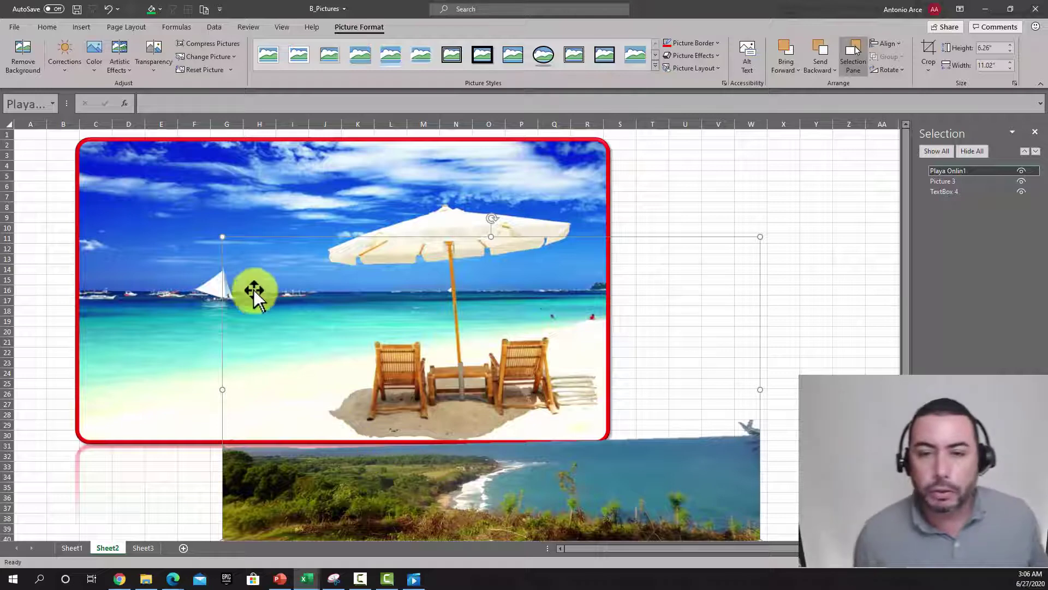
Step: Select the beach photo and the landscape picture together
left_click(323, 219)
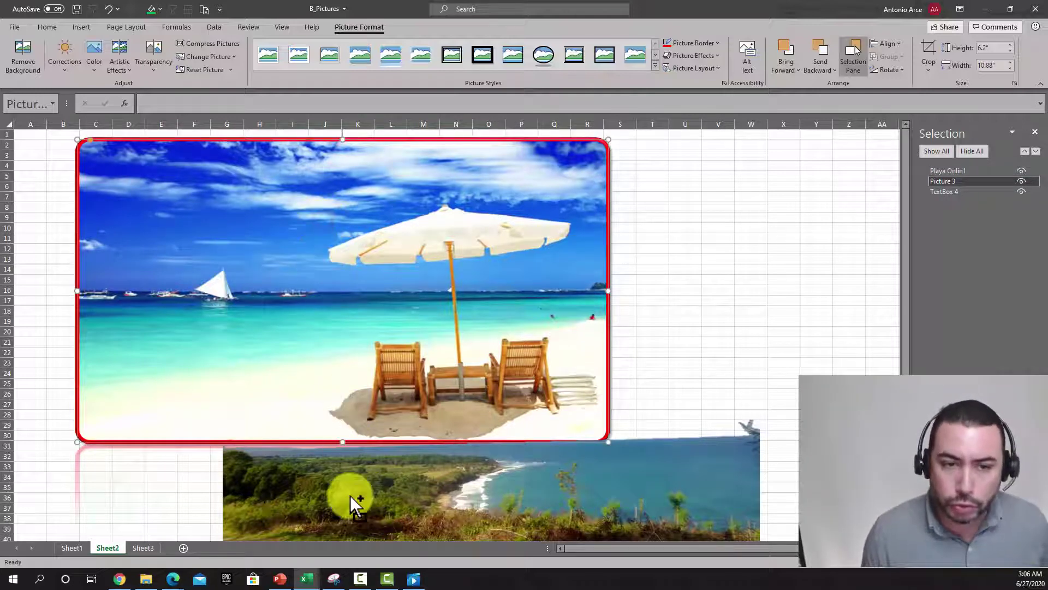
left_click(652, 264)
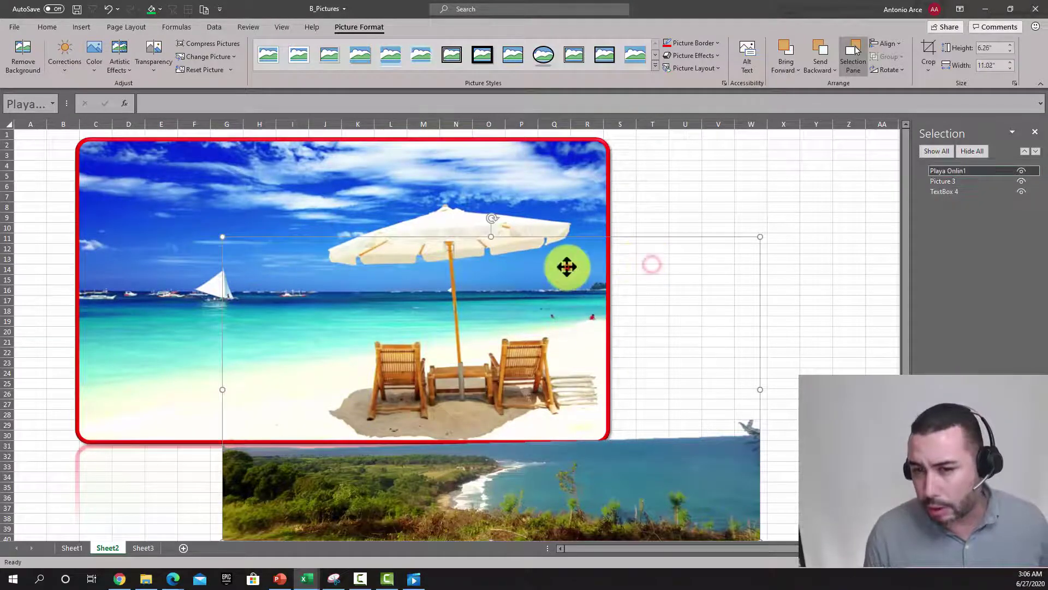
left_click(567, 268)
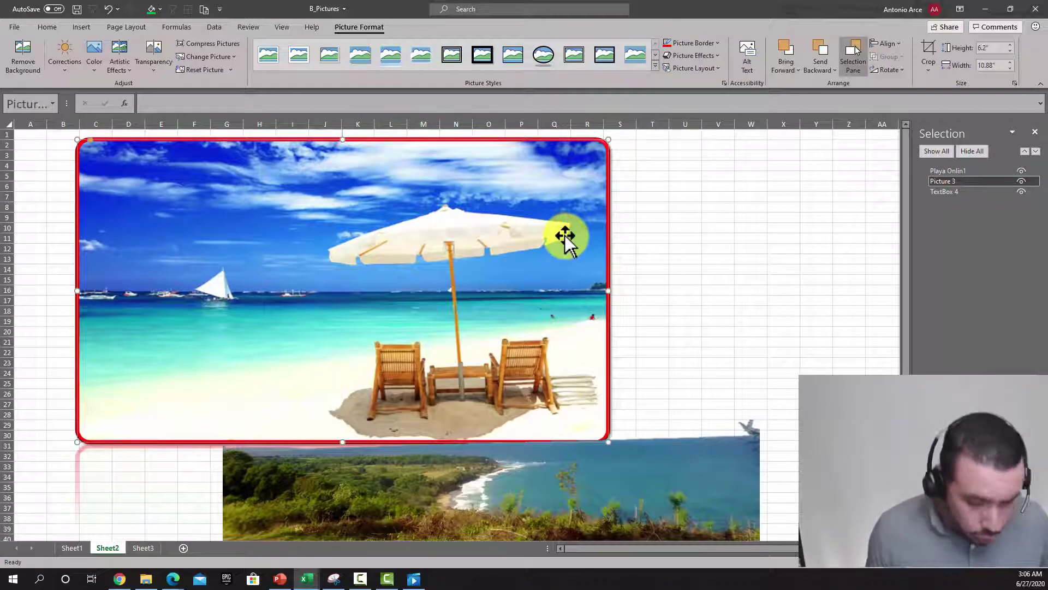
left_click(670, 447, "ctrl")
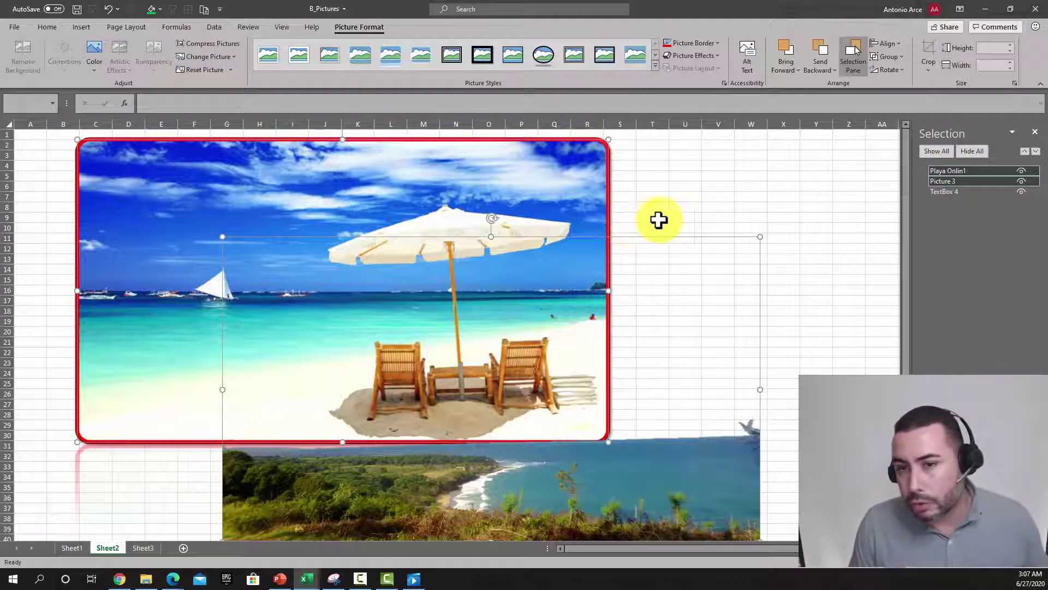
Step: Group the beach photo and landscape picture into Group 5, then deselect it
left_click(887, 58)
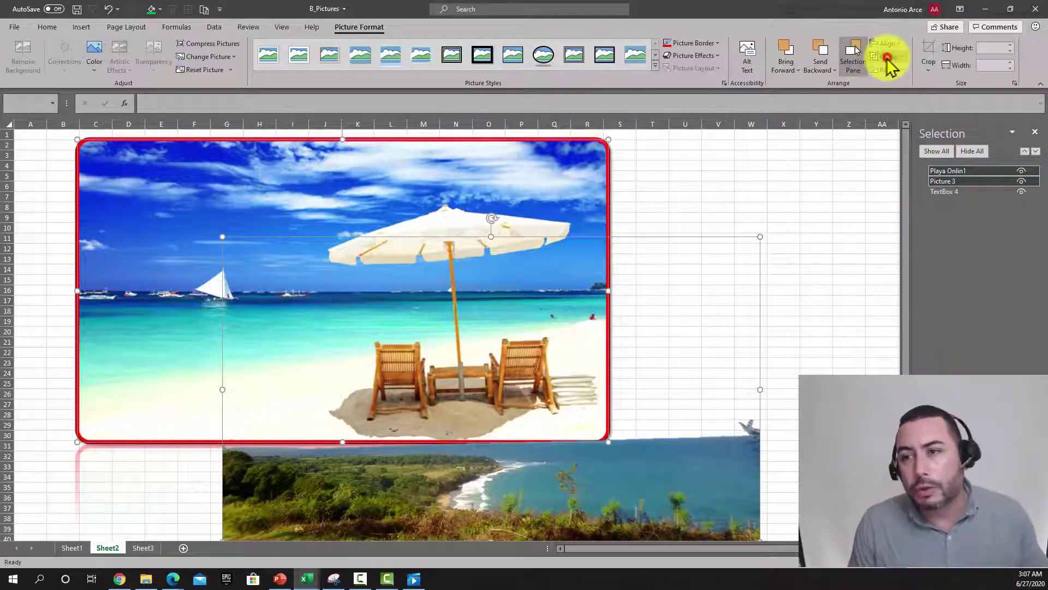
left_click(898, 72)
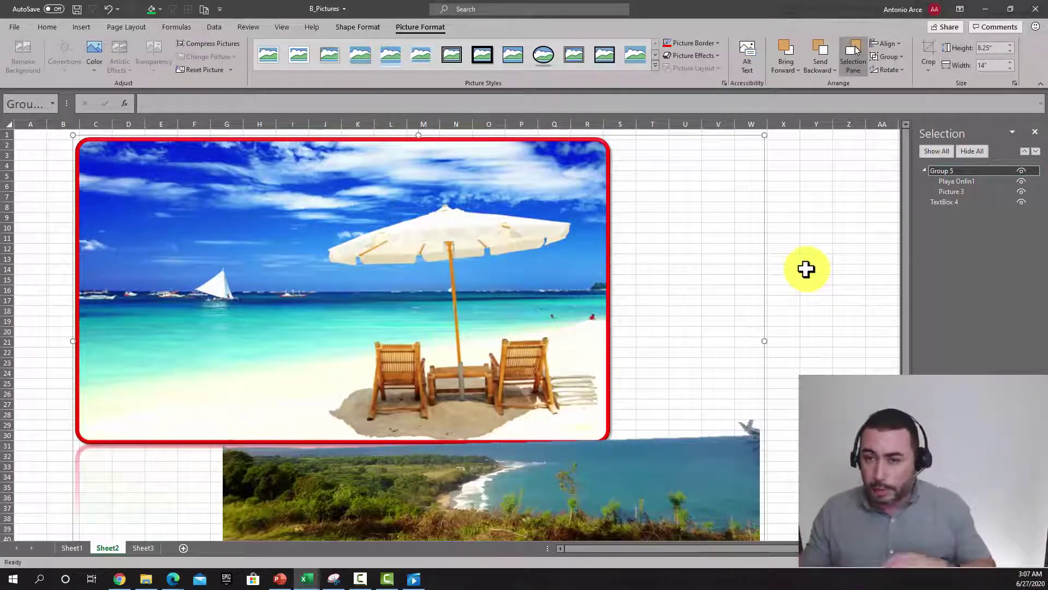
left_click(803, 234)
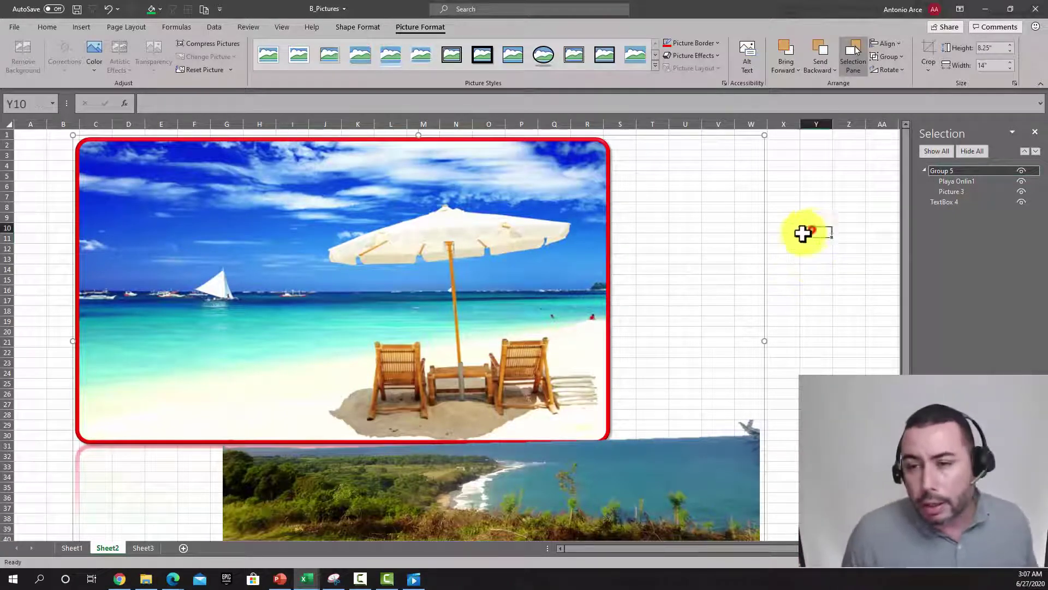
left_click(759, 231)
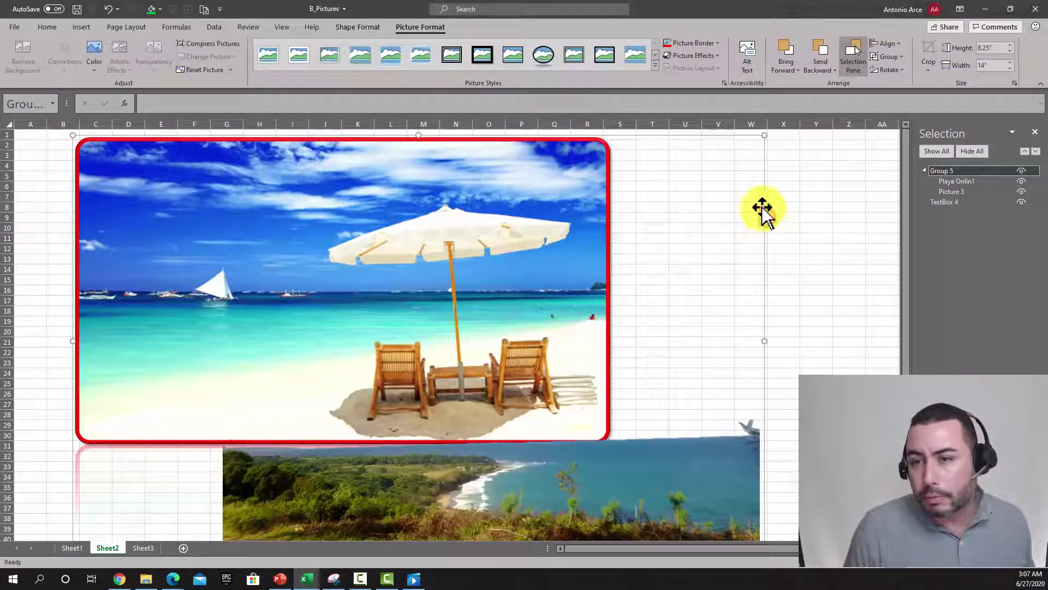
left_click(761, 217)
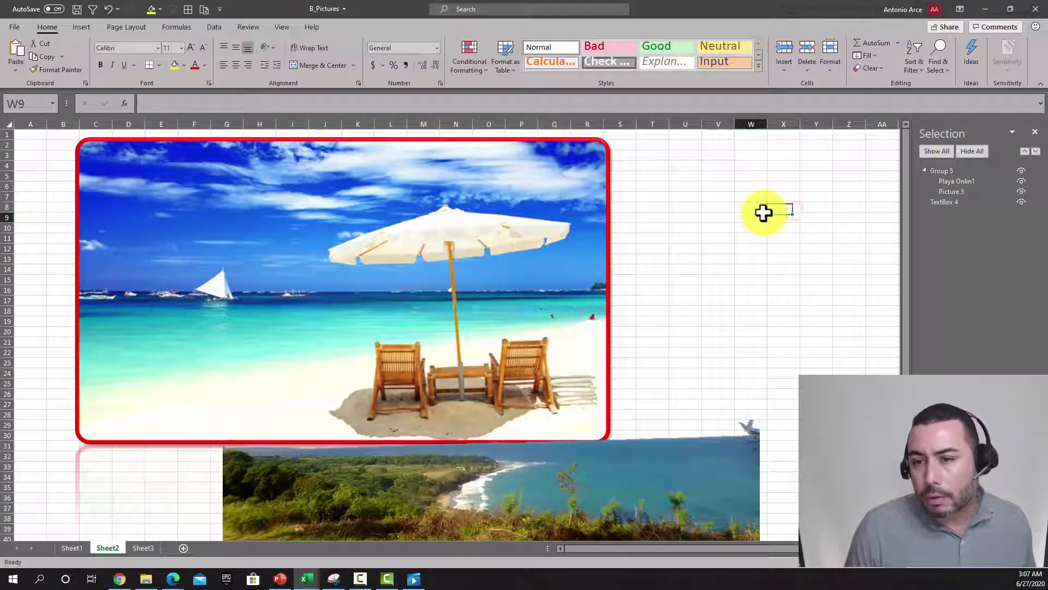
Step: Nudge Group 5, then tuck the landscape picture under the beach photo's bottom edge
left_click(586, 146)
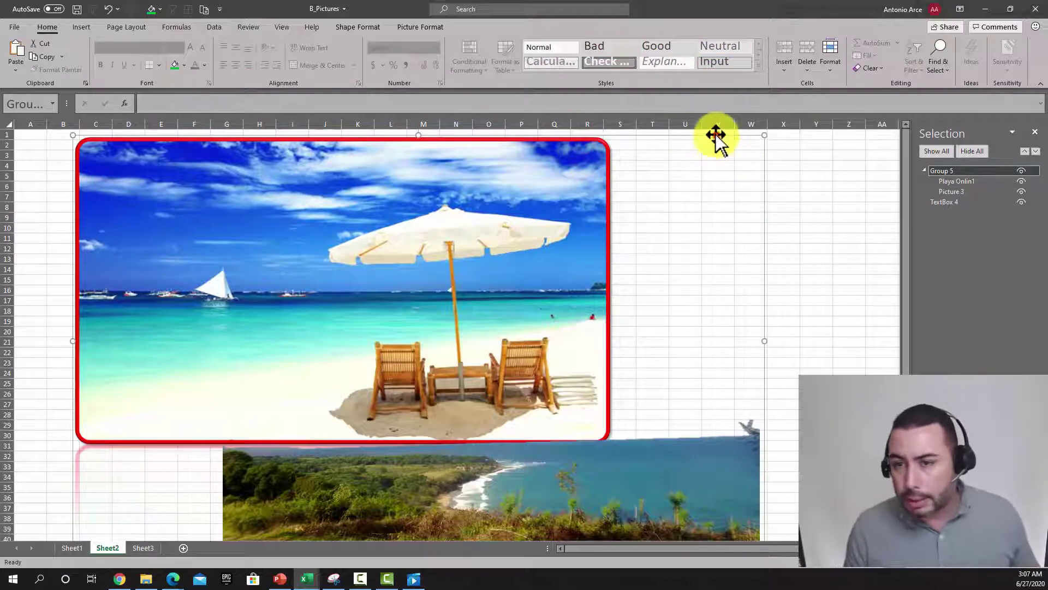
left_click_drag(717, 135, 754, 147)
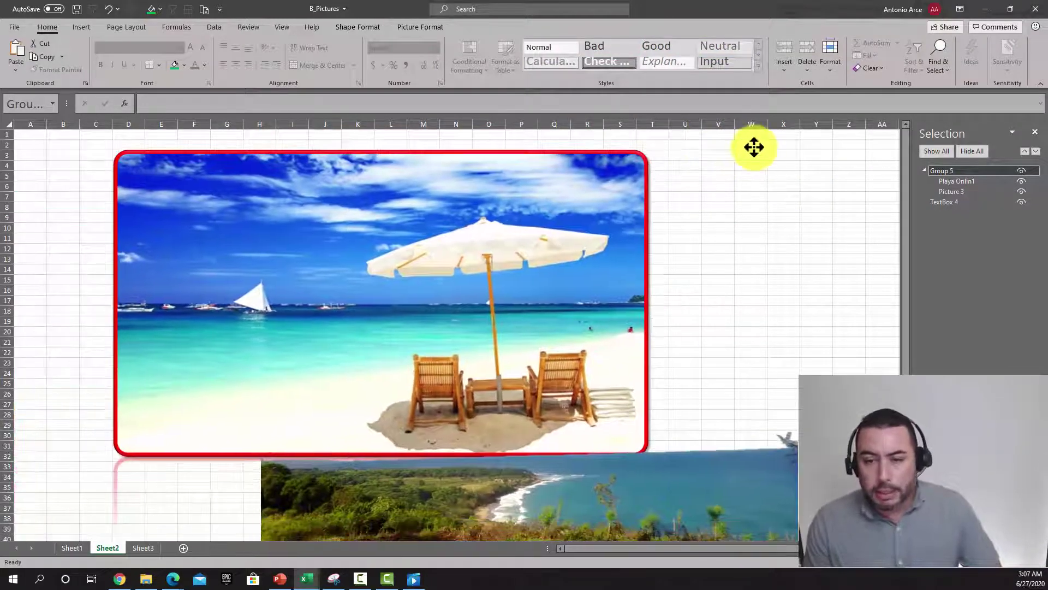
left_click_drag(754, 146, 692, 149)
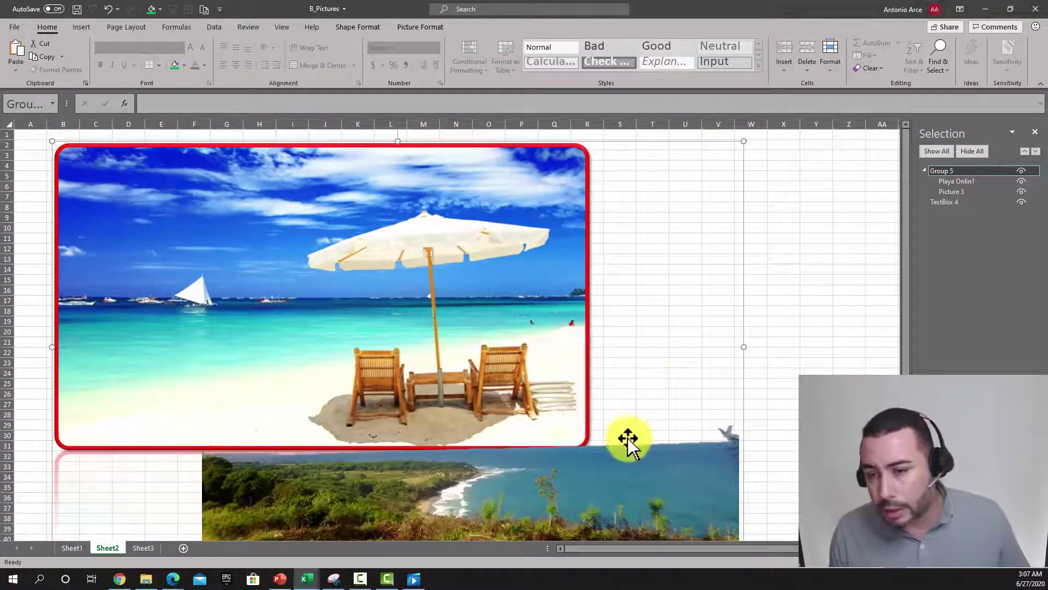
left_click(587, 477)
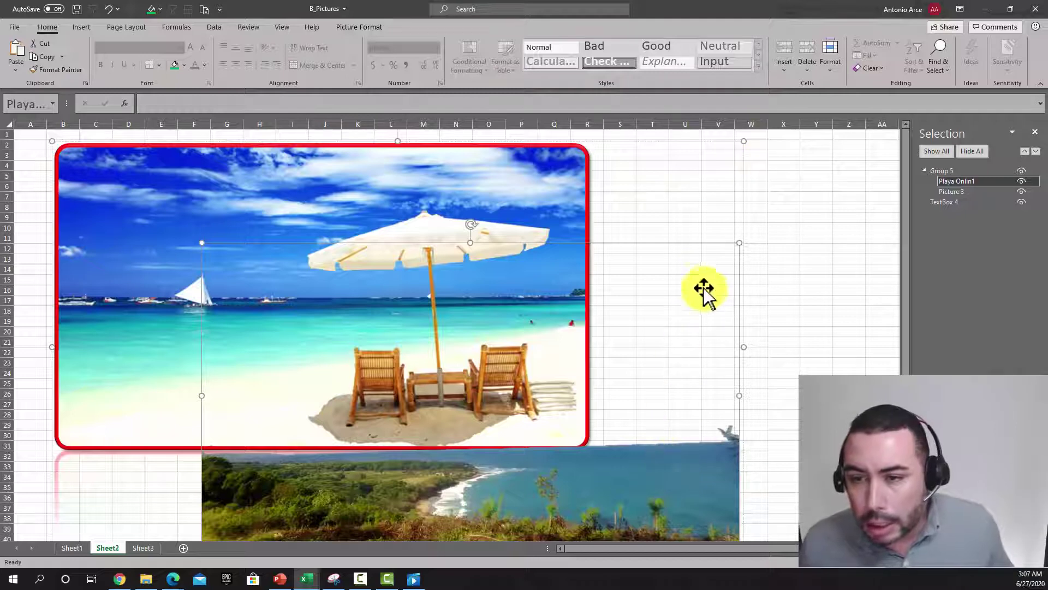
left_click_drag(667, 462, 635, 404)
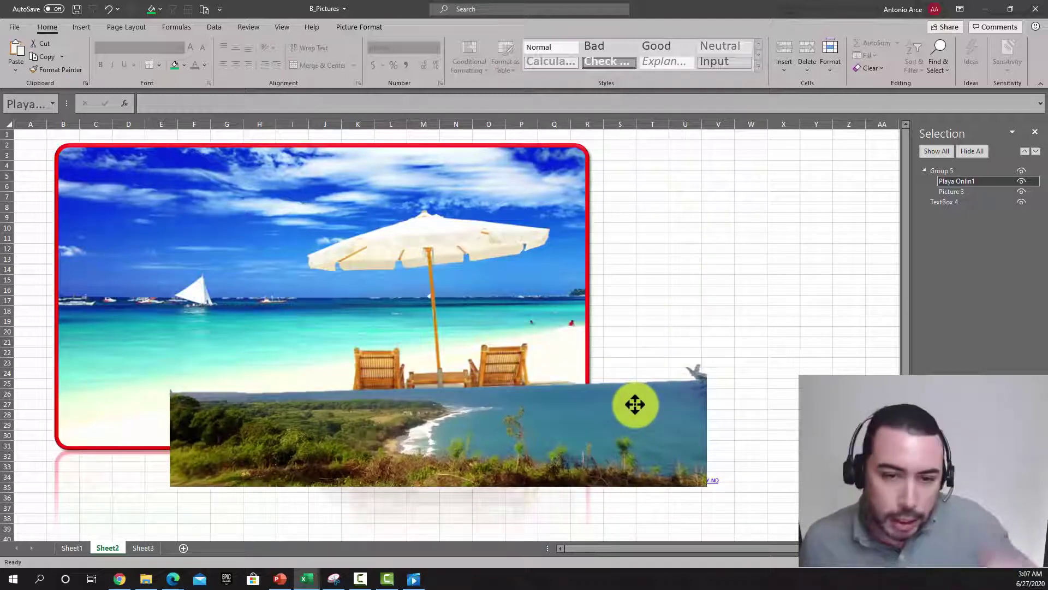
left_click_drag(633, 405, 558, 434)
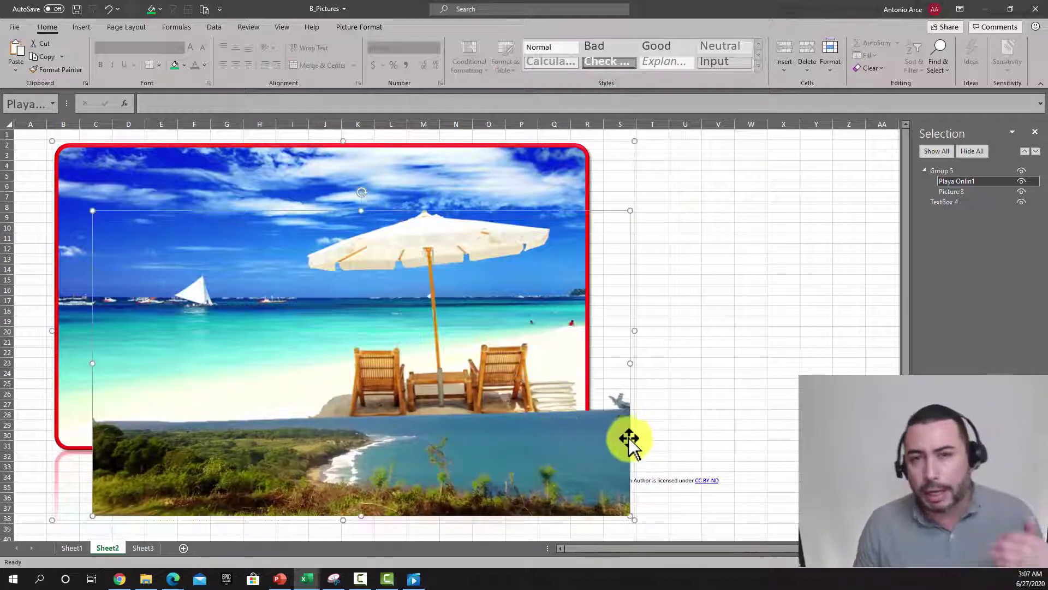
Step: Shift the whole picture group slightly to the right
left_click(696, 433)
left_click(624, 244)
mouse_move(627, 237)
left_mouse_down()
mouse_move(784, 220)
mouse_move(605, 265)
mouse_move(480, 276)
mouse_move(808, 229)
mouse_move(615, 253)
mouse_move(660, 234)
left_mouse_up()
left_click(823, 232)
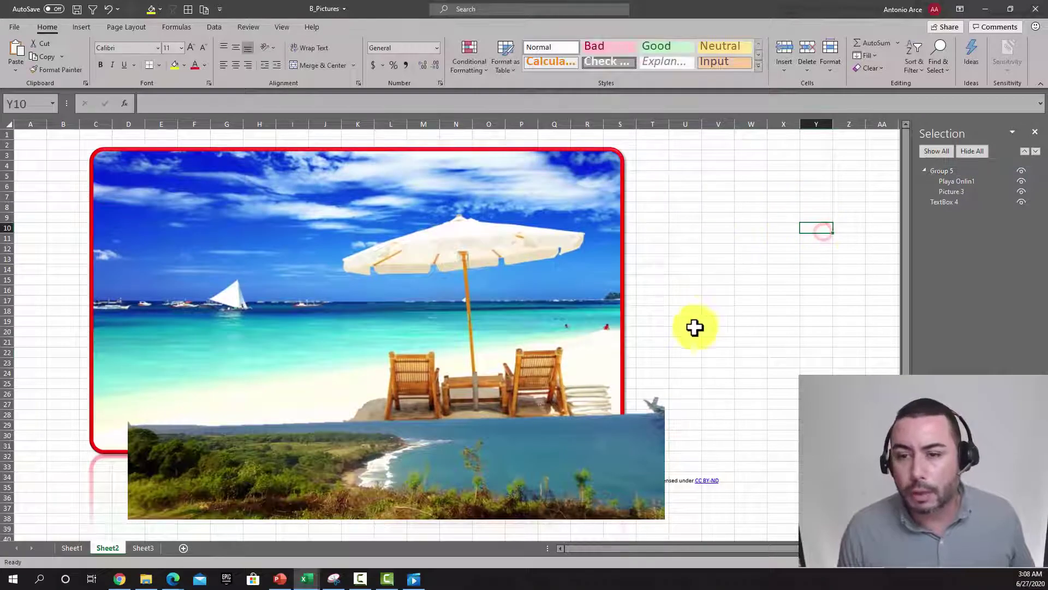
left_click(574, 366)
left_click(567, 366)
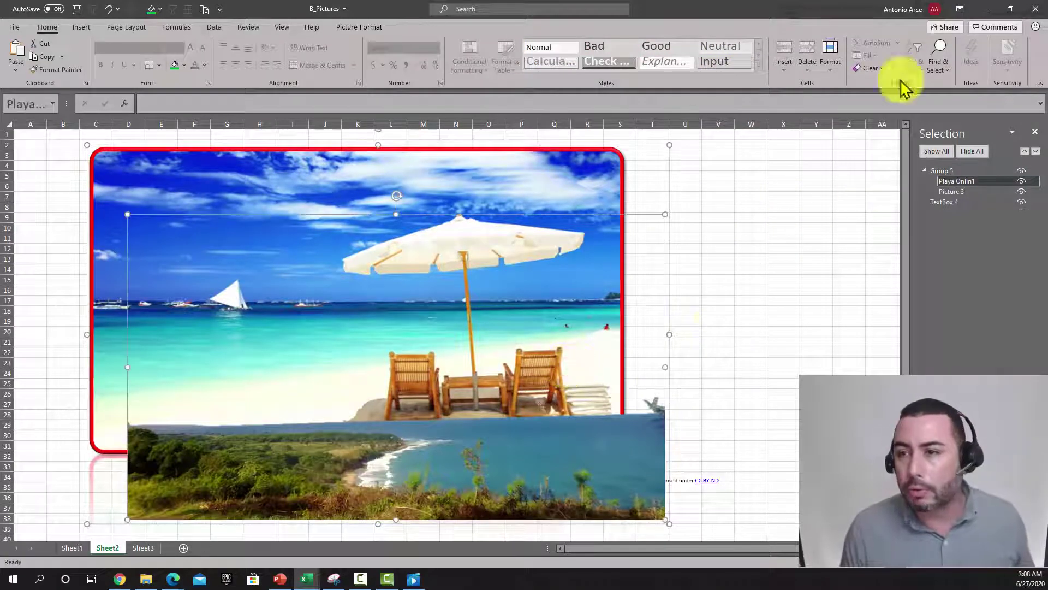
left_click(358, 26)
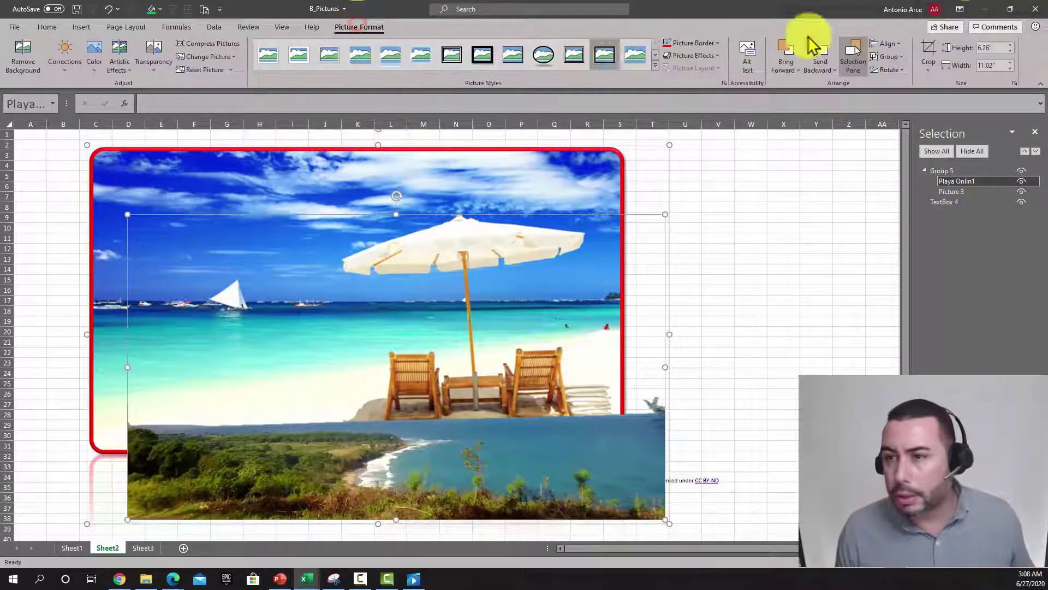
left_click(895, 72)
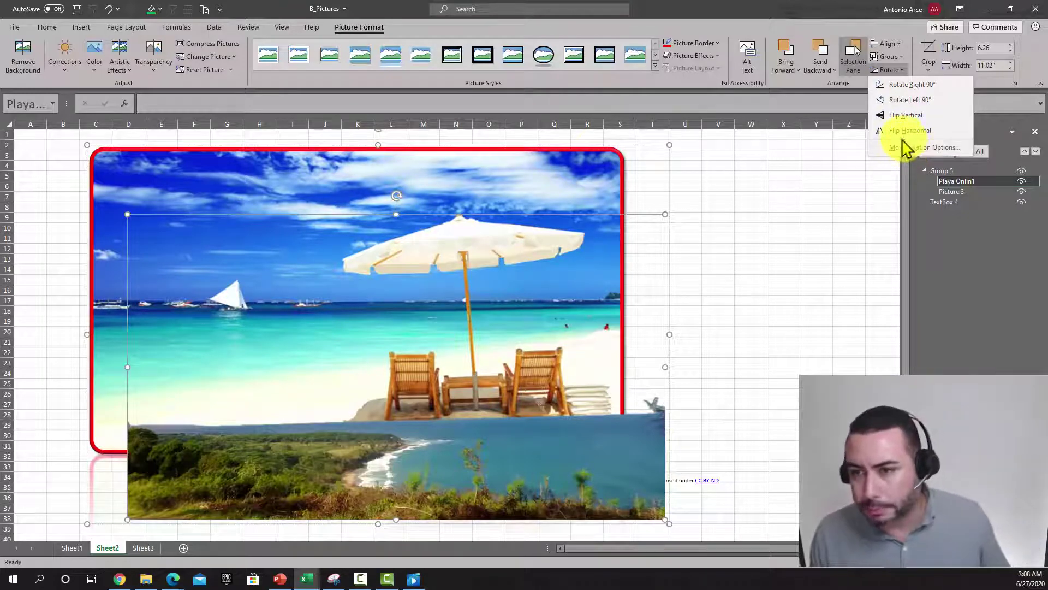
left_click(824, 269)
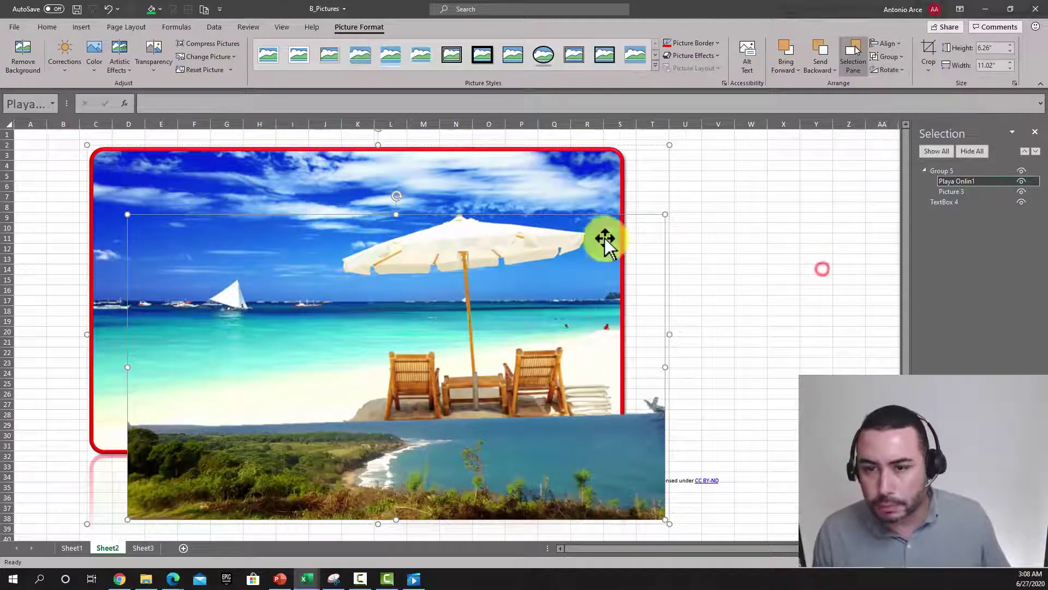
left_click(583, 184)
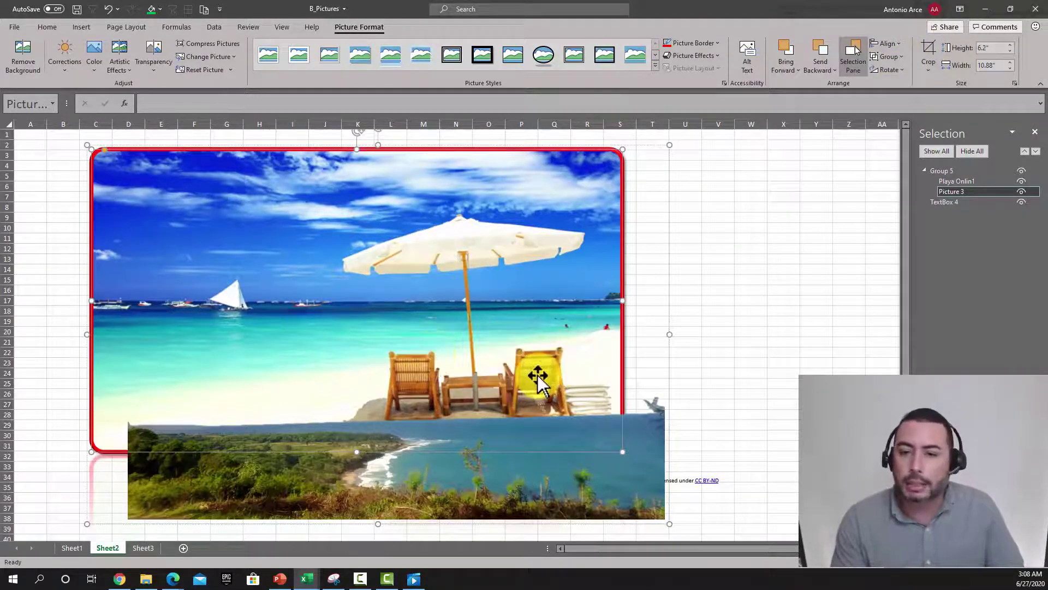
Step: Crop the beach photo to a tall left panel showing the sailboat
left_click(929, 49)
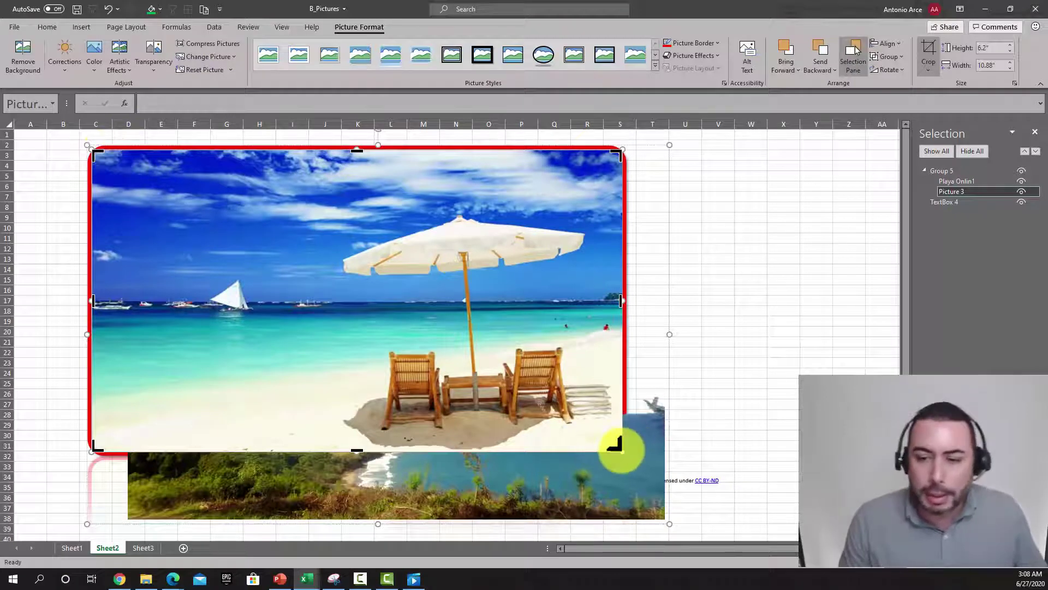
mouse_move(617, 445)
left_mouse_down()
mouse_move(487, 423)
mouse_move(342, 438)
mouse_move(335, 448)
left_mouse_up()
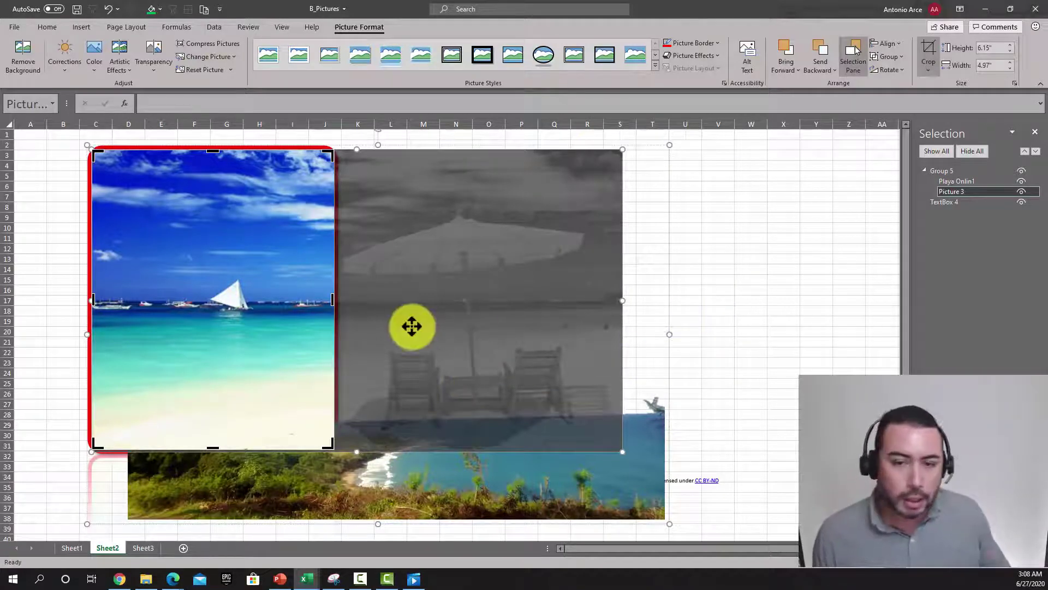
left_click(719, 294)
Step: Move the picture group right and reselect the cropped beach photo
mouse_move(283, 304)
left_mouse_down()
mouse_move(418, 286)
mouse_move(435, 344)
left_mouse_up()
left_click(503, 327)
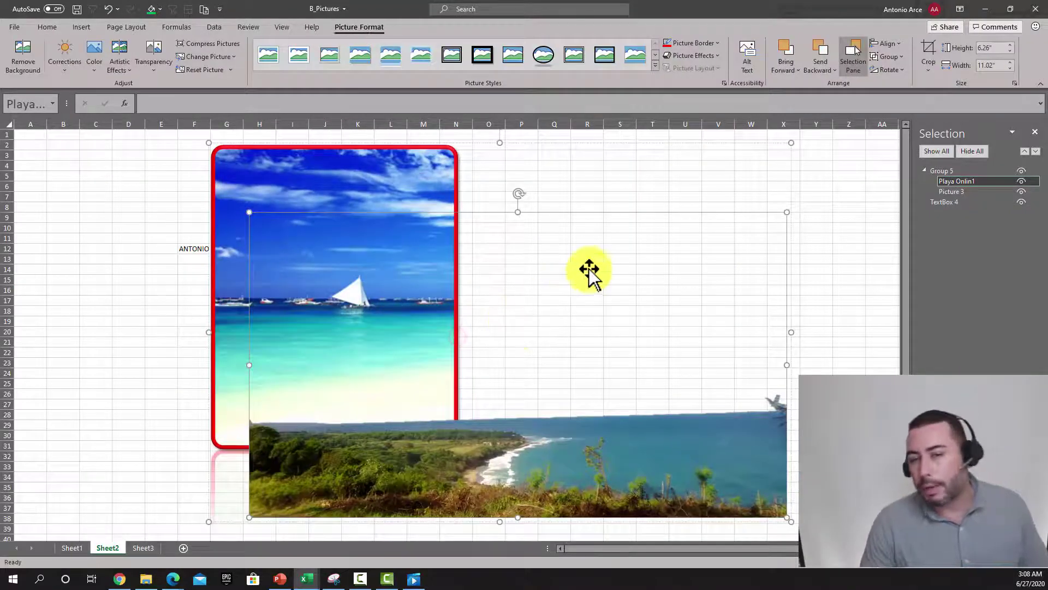
left_click(448, 194)
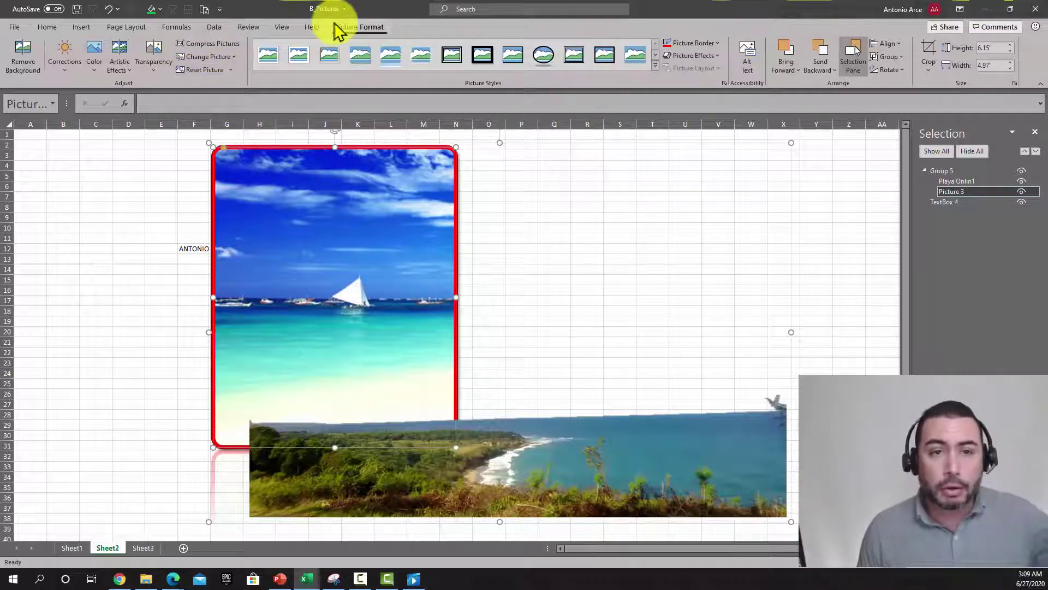
left_click(201, 43)
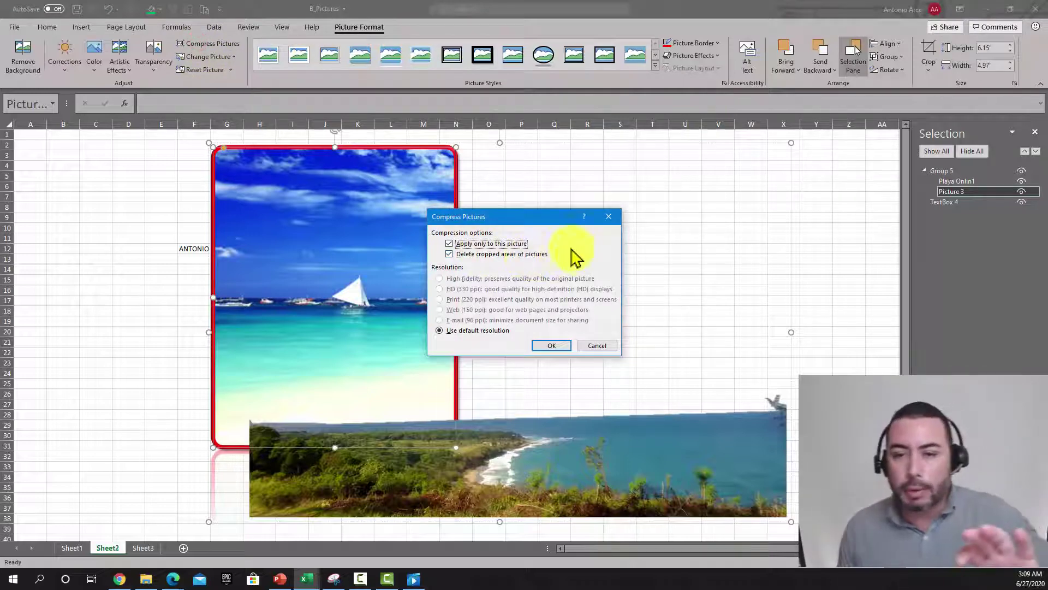
left_click(594, 342)
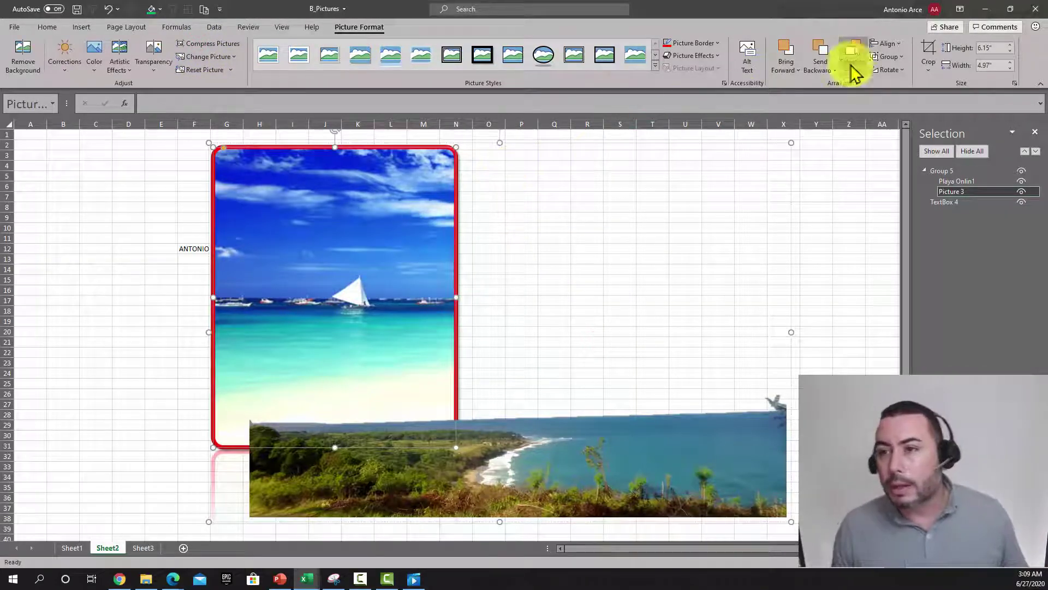
left_click(929, 50)
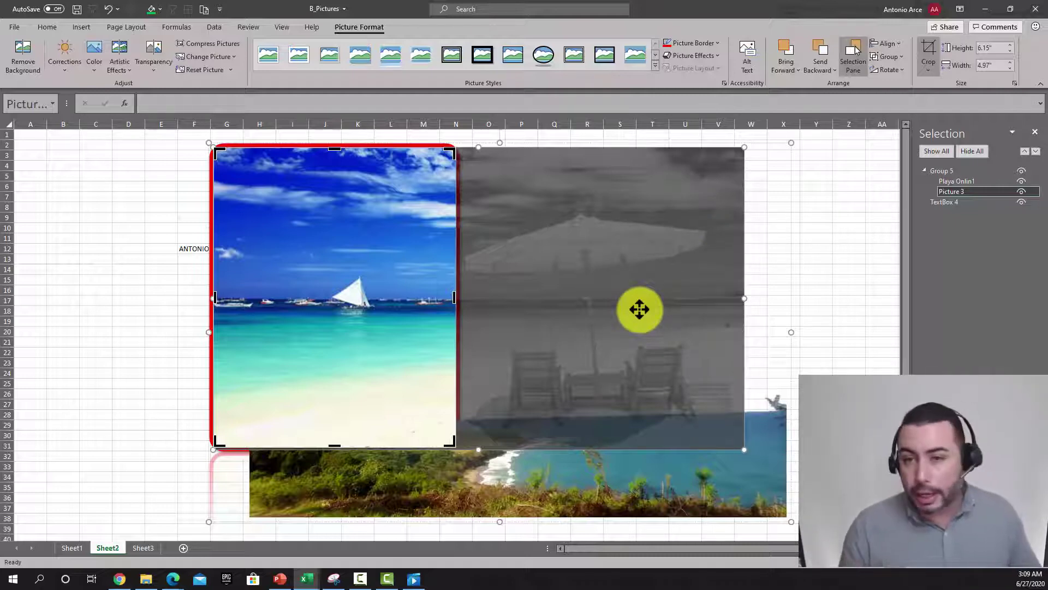
Step: Select Group 5 and raise its height to 8.3 inches
left_click(803, 248)
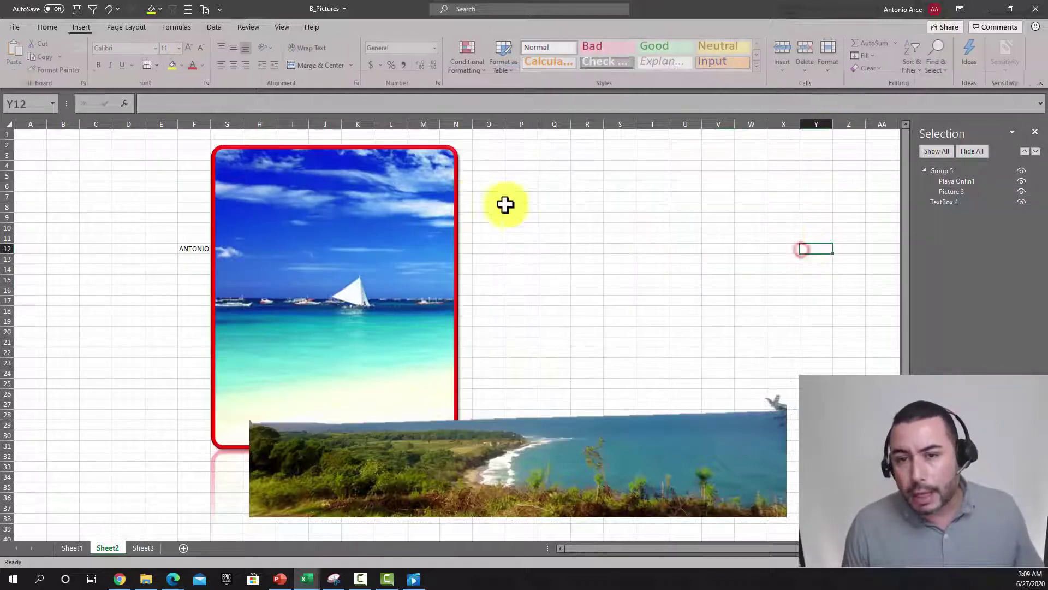
left_click(453, 207)
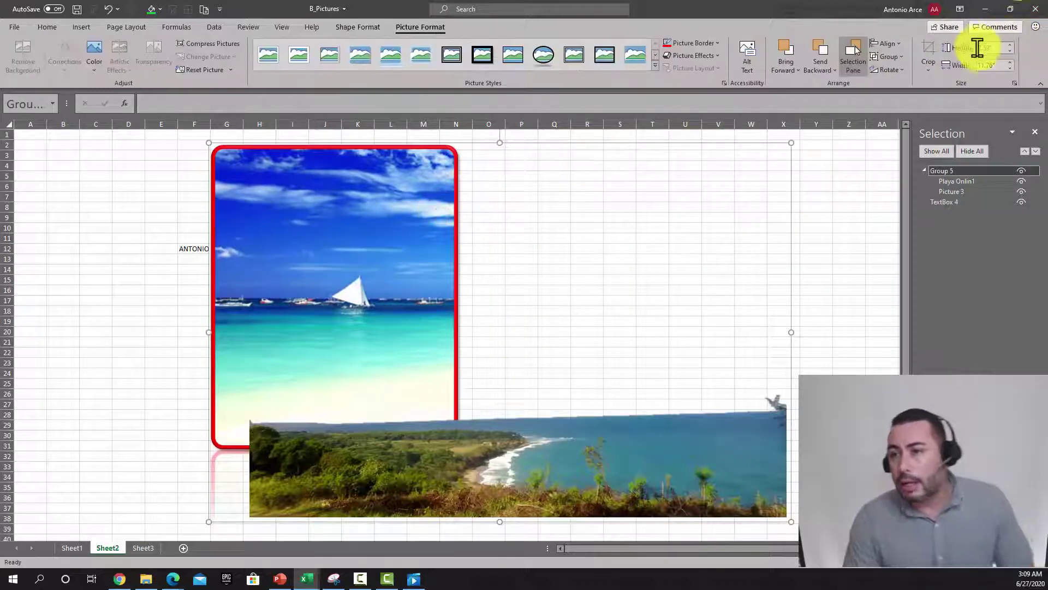
left_click(1003, 49)
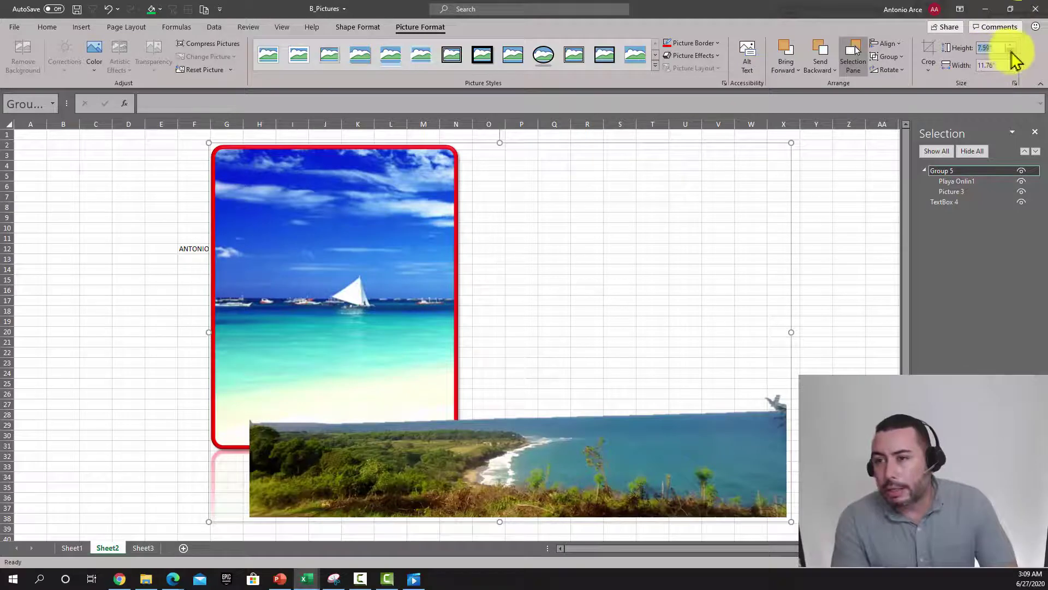
left_click(1013, 45)
left_click(1013, 44)
left_click(1013, 45)
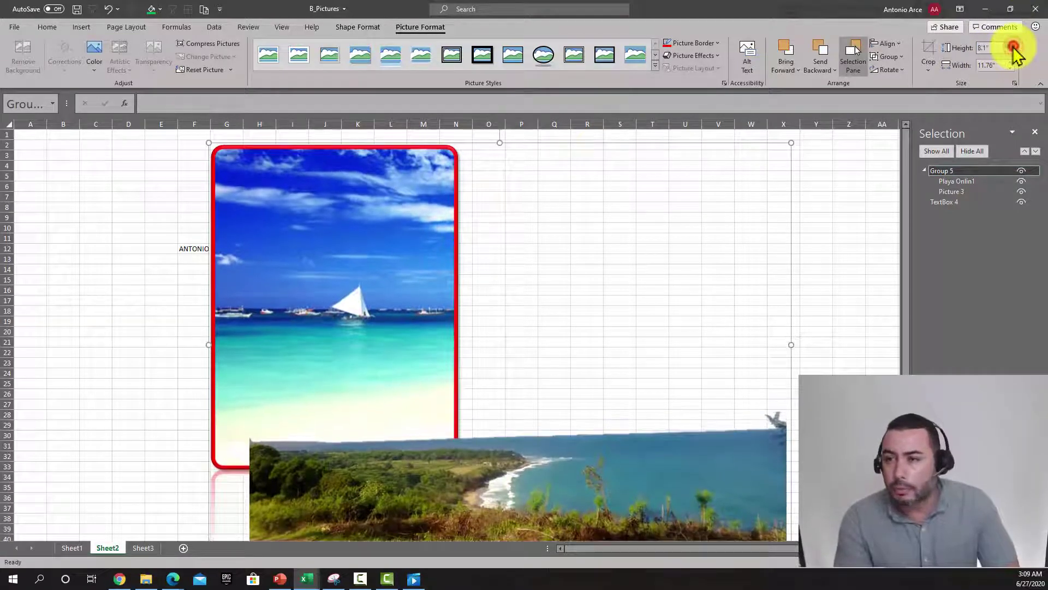
left_click(1013, 45)
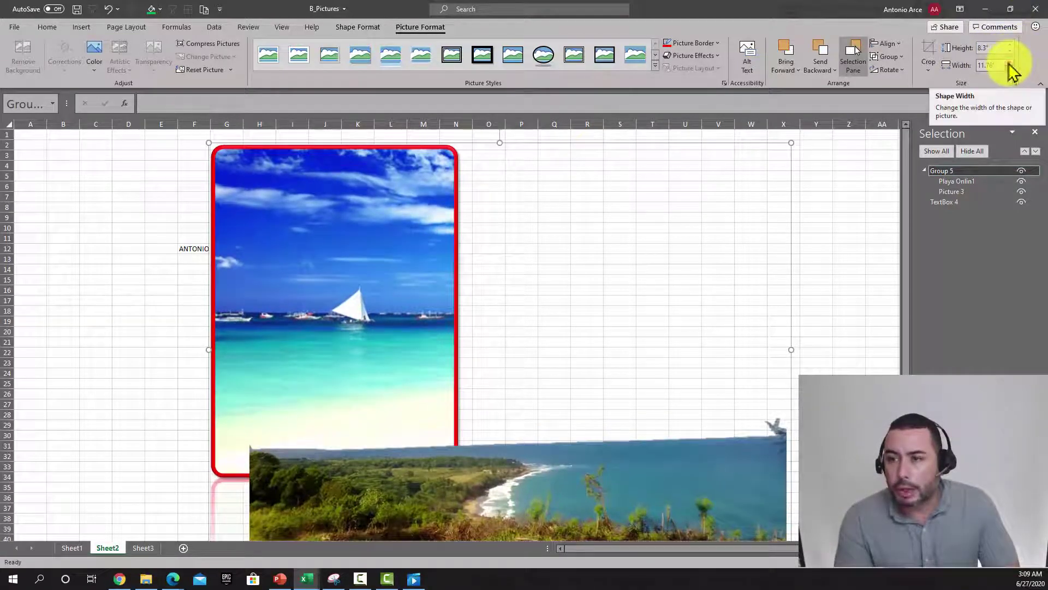
Step: Widen the group to 13 inches and check the enlarged result
left_click(1011, 62)
left_click(1011, 62)
left_click(1011, 62)
left_click(1011, 62)
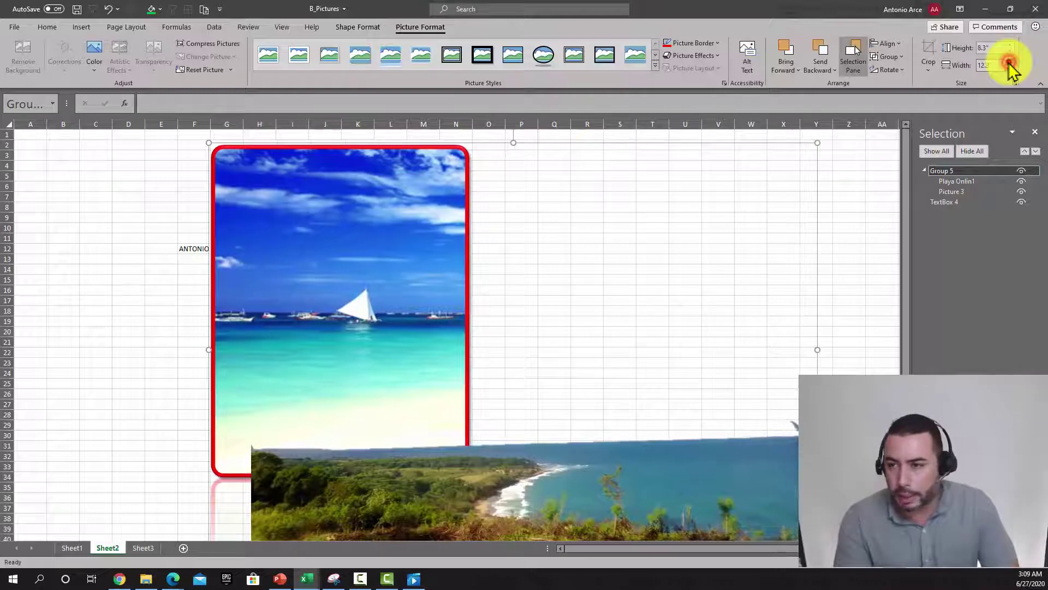
left_click(1011, 62)
left_click(1011, 62)
left_click(1011, 63)
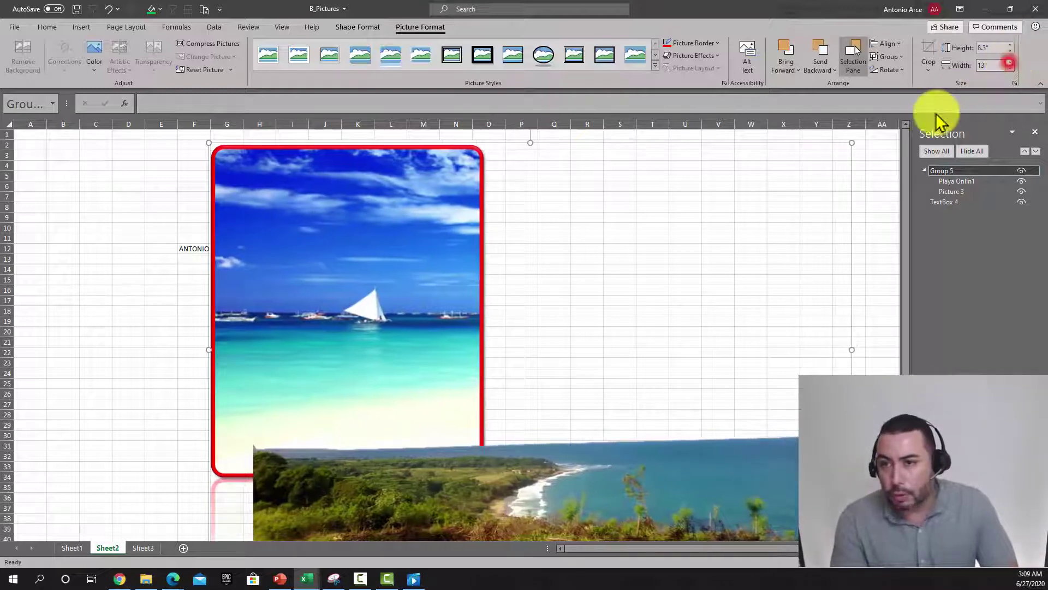
left_click(883, 186)
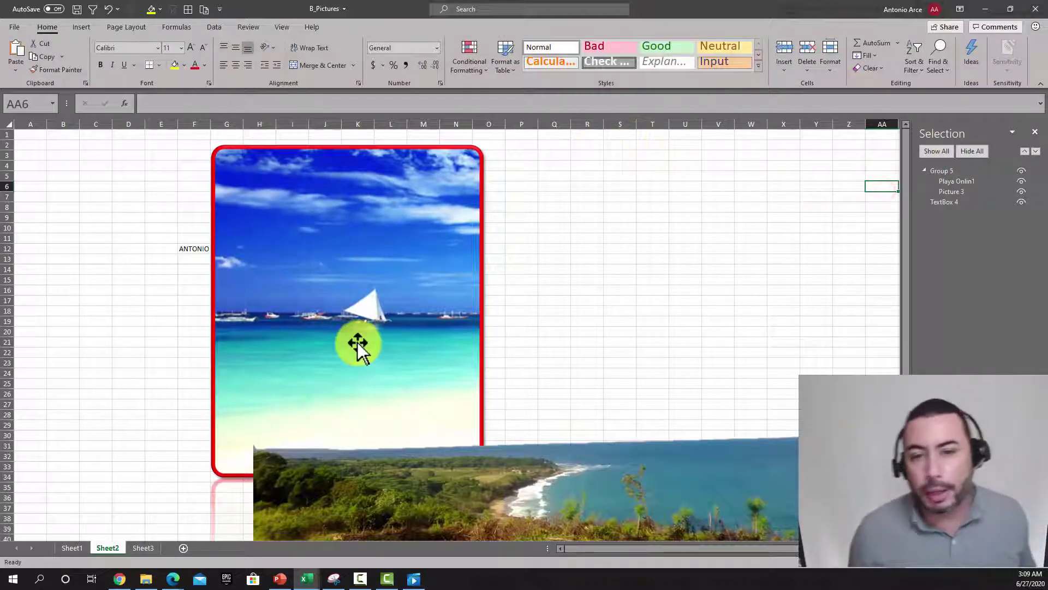
left_click(376, 342)
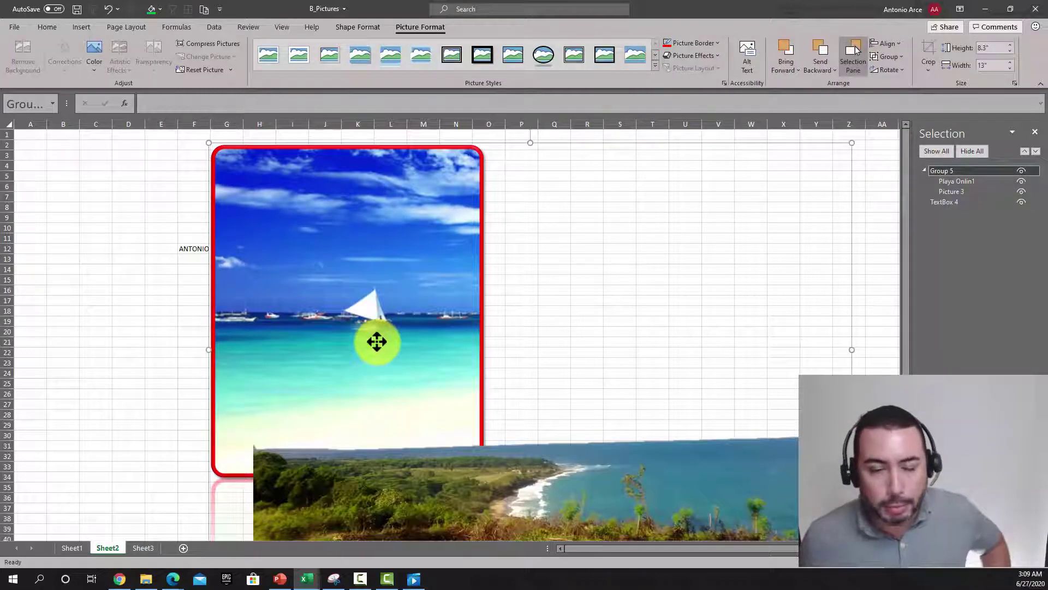